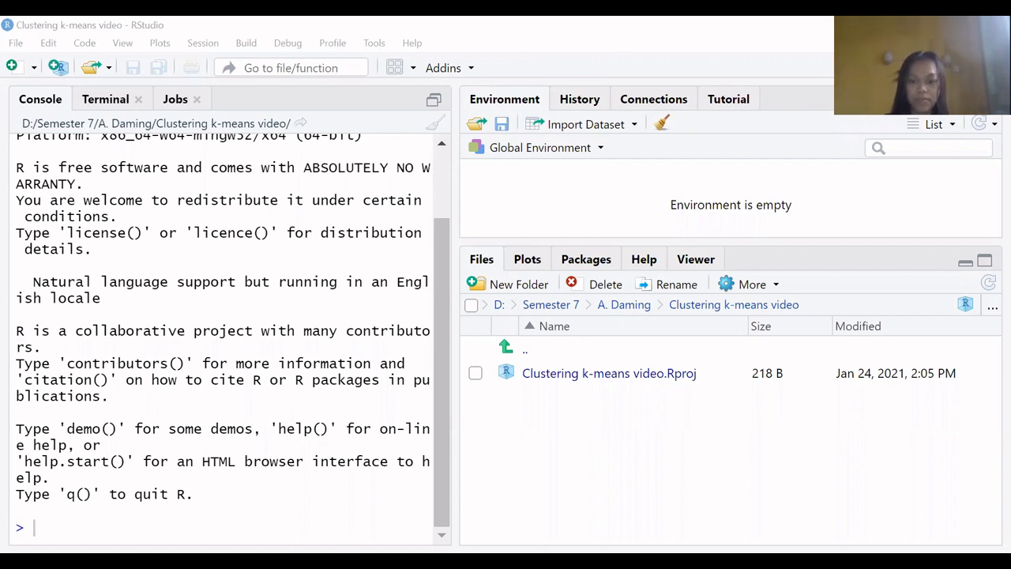
Step: Load a semicolon-separated CSV file with a header row into milk, using read.csv with file.choose()
{"action": "type", "text": "milk<-read."}
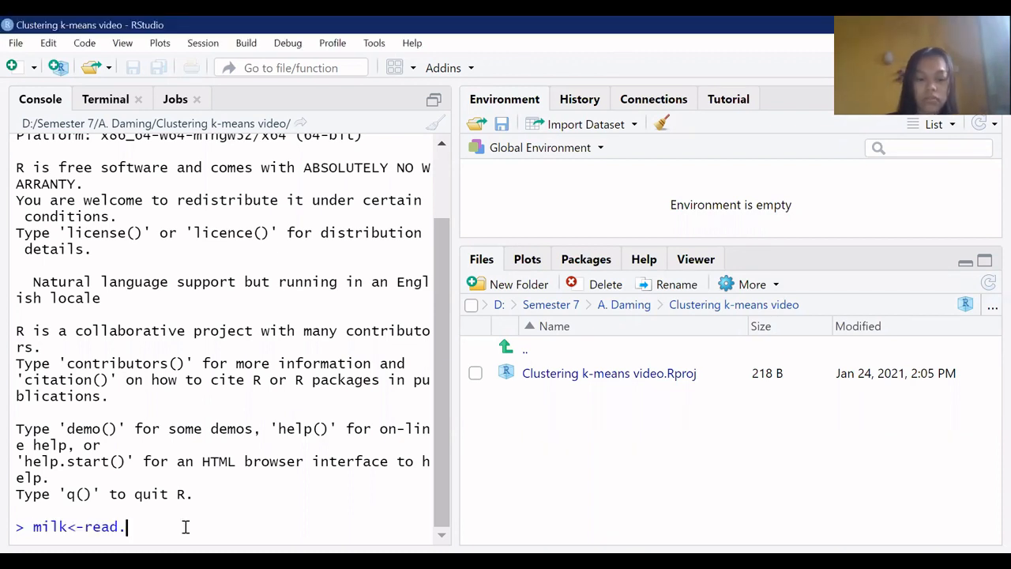
{"action": "type", "text": "csv(file.choose()"}
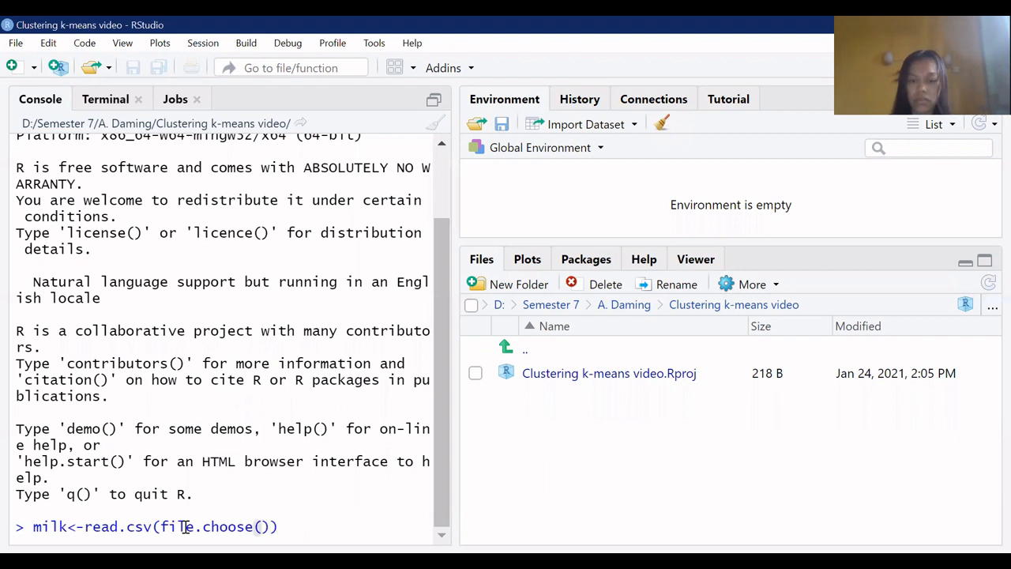
{"action": "type", "text": ",header=TRUE,sep=\";\""}
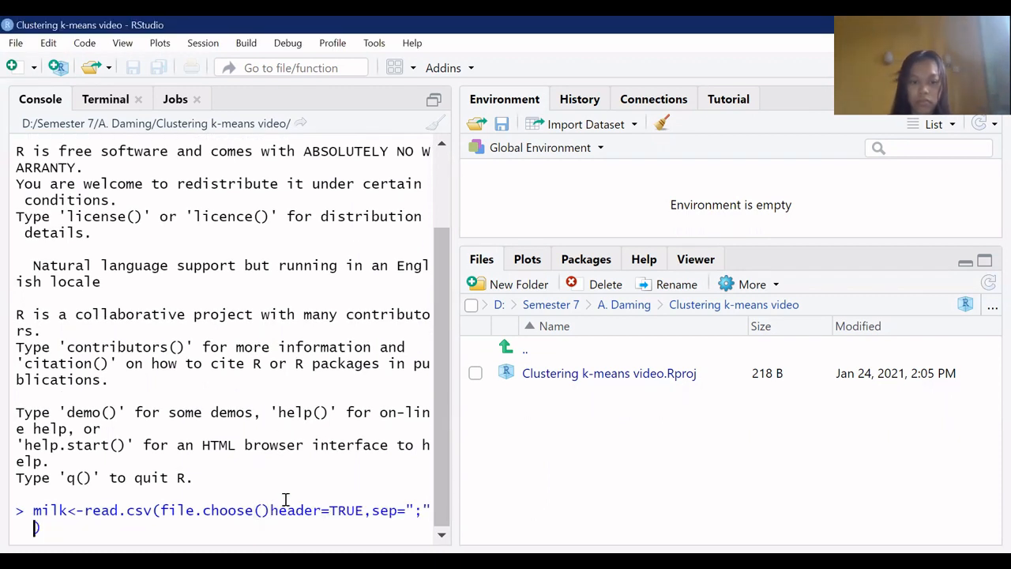
{"action": "key", "text": "Return"}
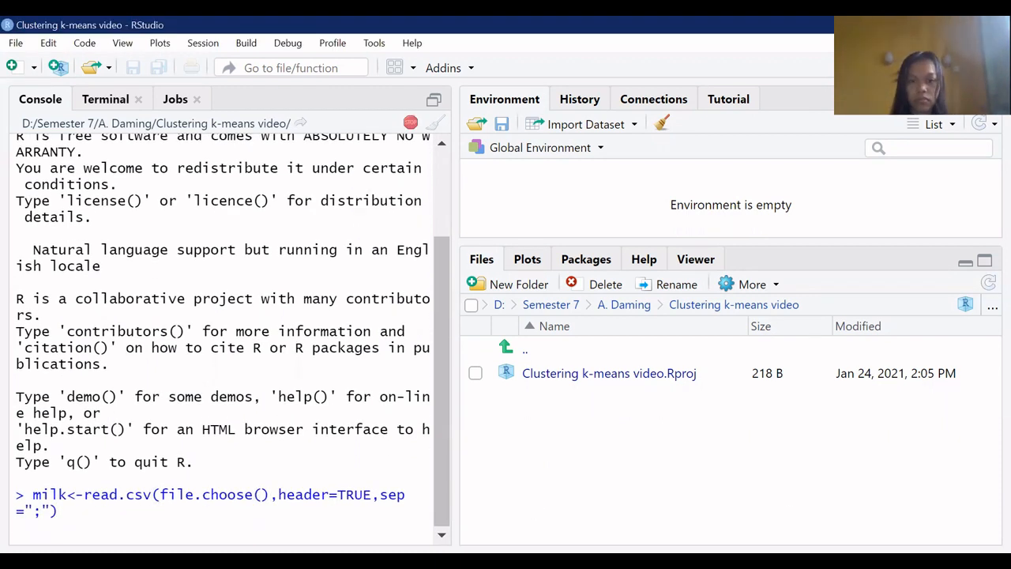
{"action": "left_click", "coordinate": [653, 498]}
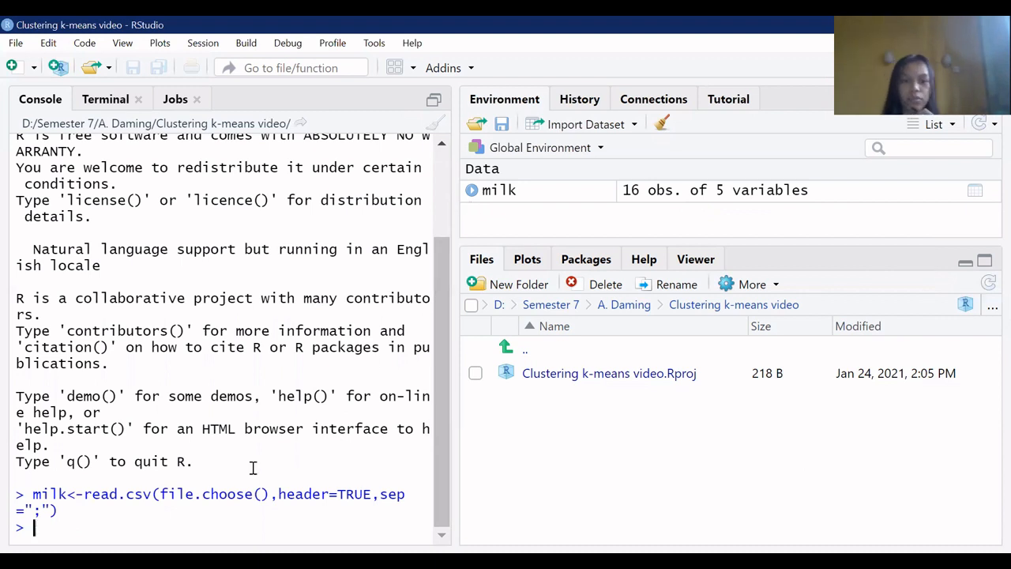
Step: Print the milk data frame and check it for missing values with is.na(milk)
{"action": "type", "text": "milk"}
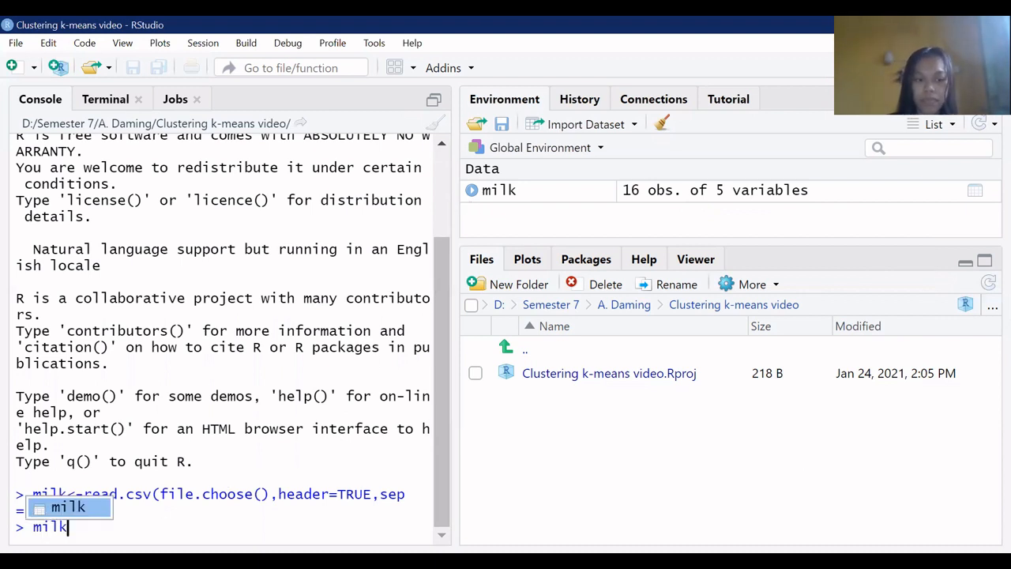
{"action": "key", "text": "Return"}
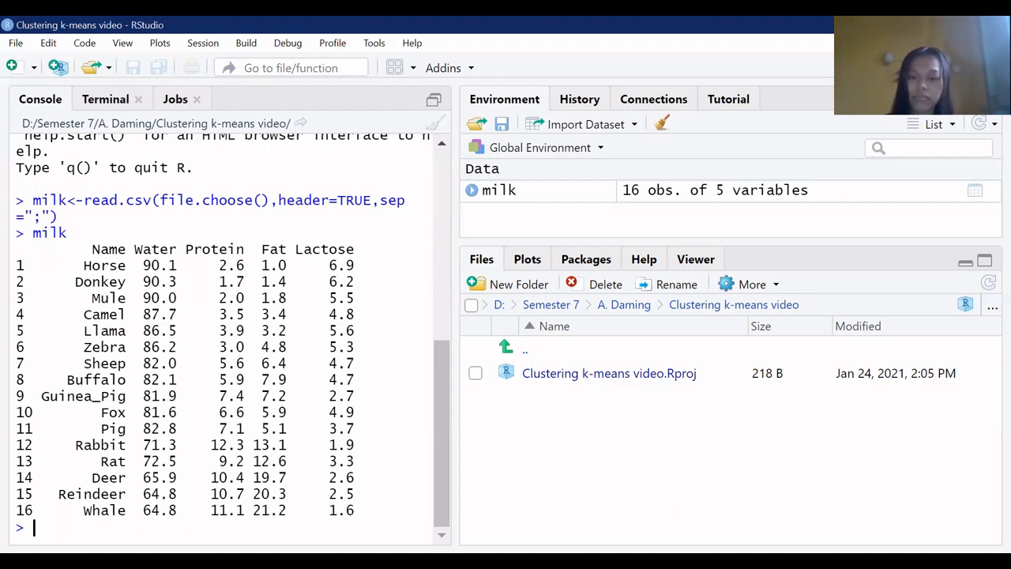
{"action": "key", "text": "alt+Tab"}
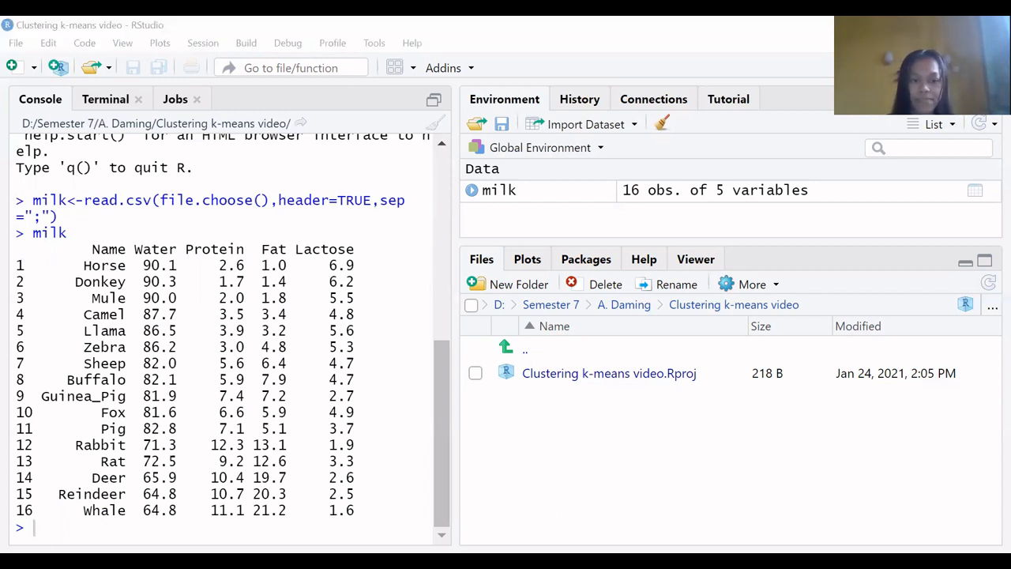
{"action": "left_click", "coordinate": [288, 443]}
{"action": "type", "text": "is.na(milk)"}
{"action": "key", "text": "Return"}
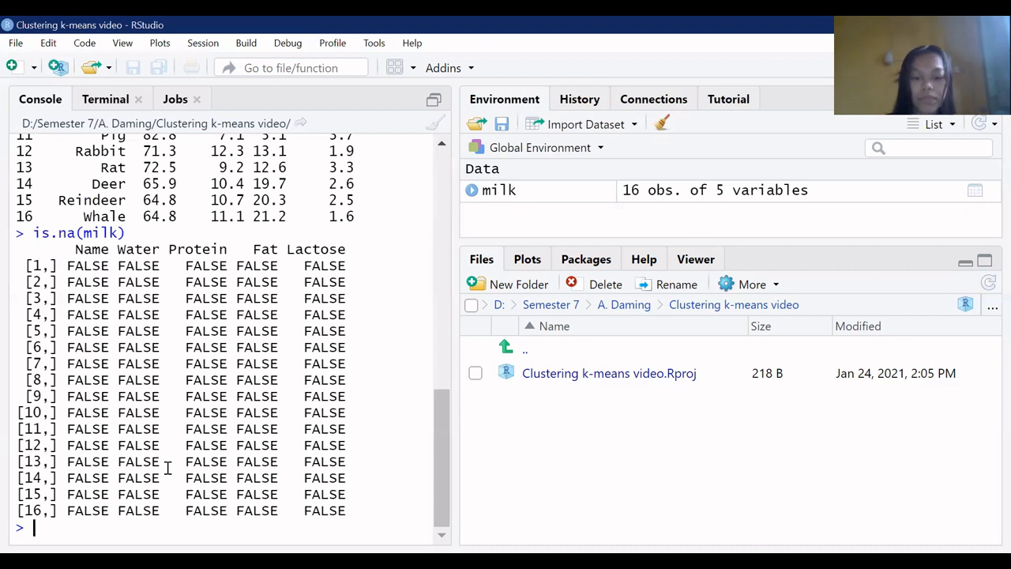
Step: Draw a boxplot of milk$Water with the y-axis label "Water"
{"action": "type", "text": "boxplot"}
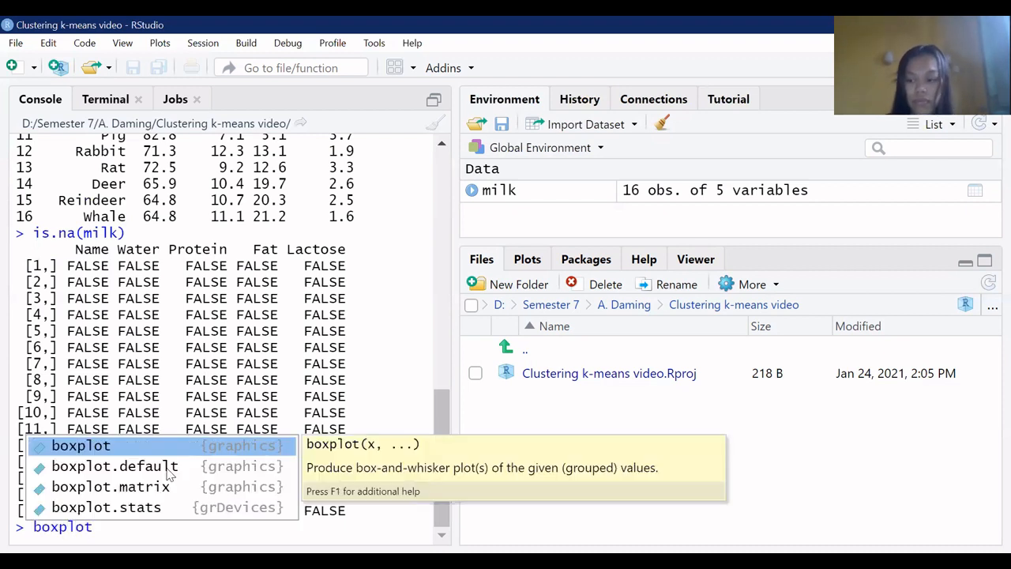
{"action": "type", "text": "(milk$W"}
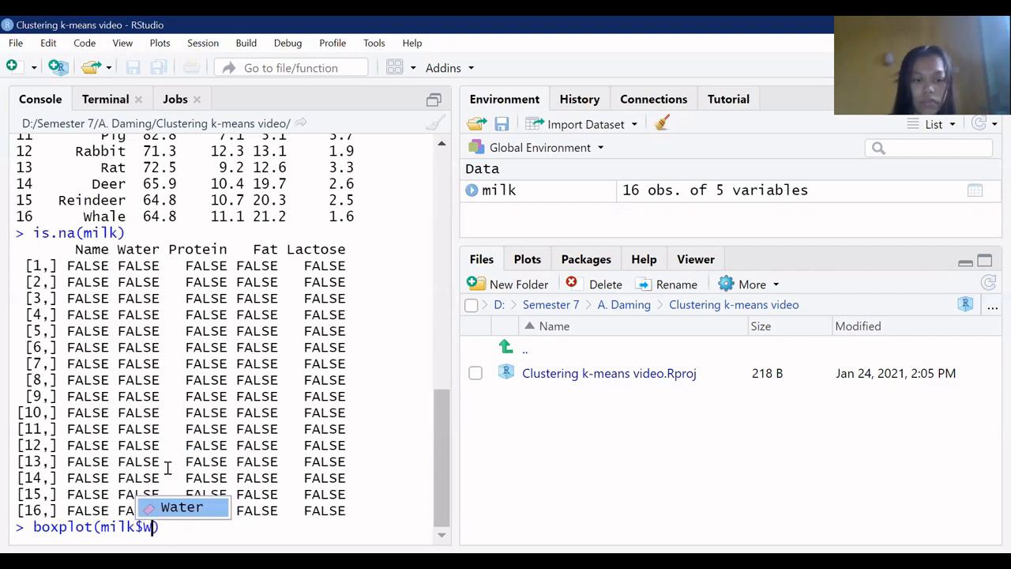
{"action": "key", "text": "Tab"}
{"action": "type", "text": ",ylab"}
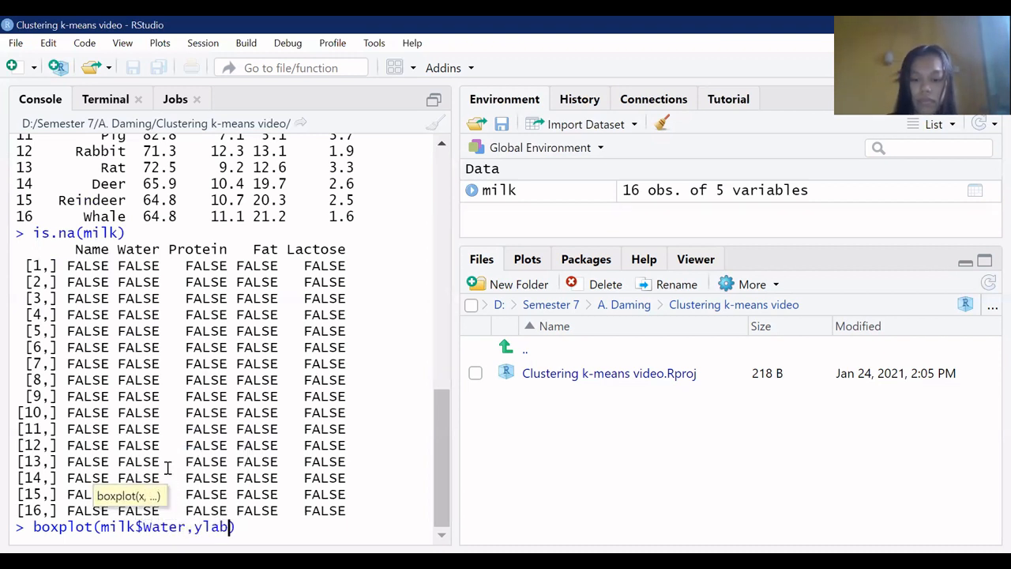
{"action": "type", "text": "=\"Water"}
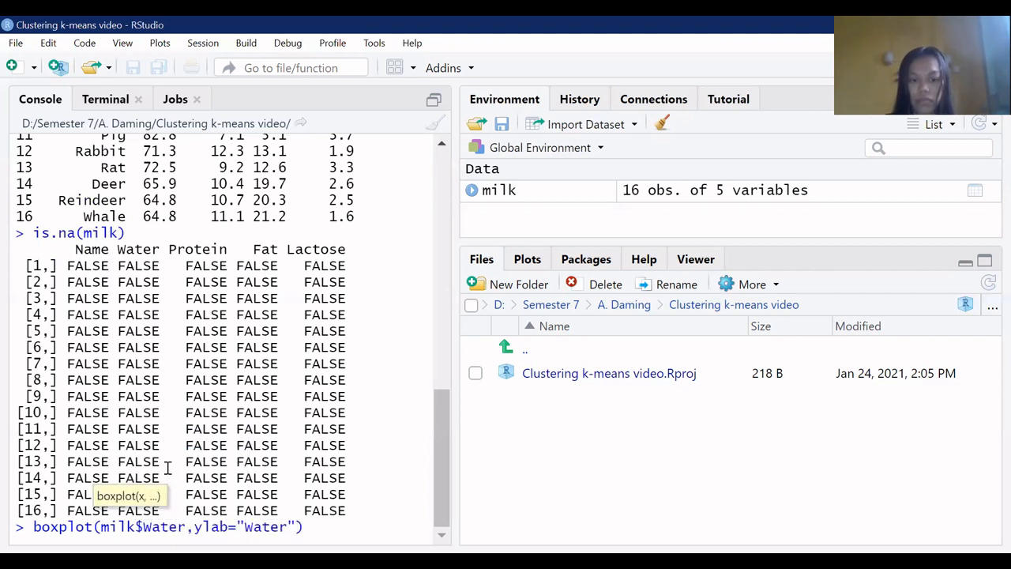
{"action": "key", "text": "shift+Home"}
{"action": "key", "text": "Return"}
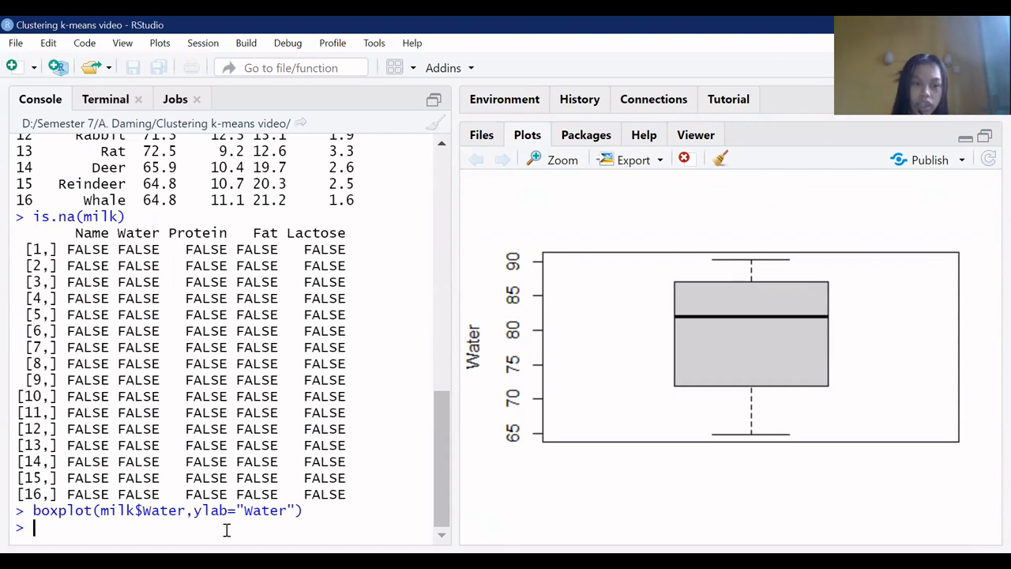
Step: Reuse the Water boxplot command and change its y-axis label to "Protein"
{"action": "key", "text": "Up"}
{"action": "key", "text": "Left"}
{"action": "key", "text": "Left"}
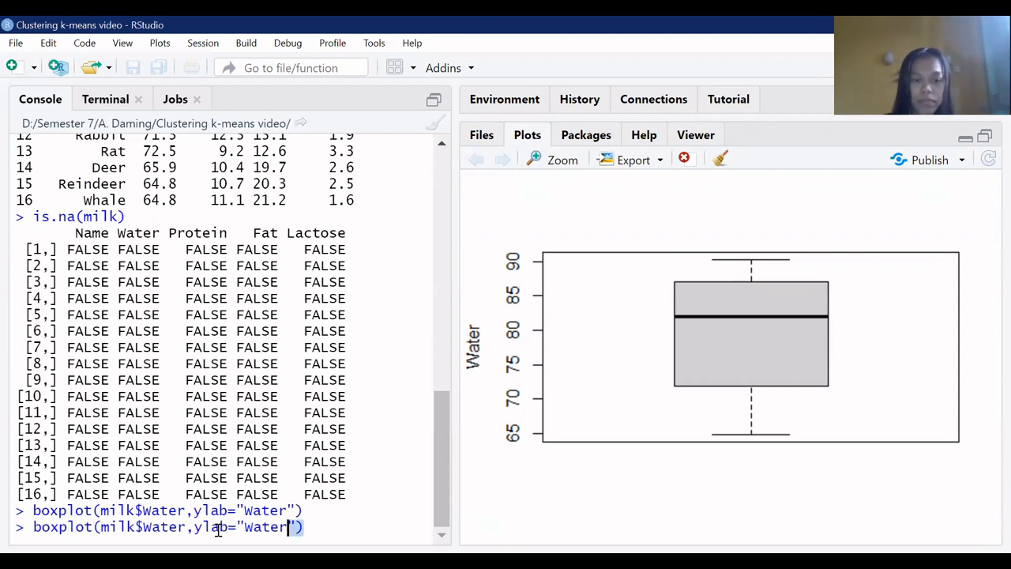
{"action": "key", "text": "ctrl+shift+Left"}
{"action": "type", "text": "Protein"}
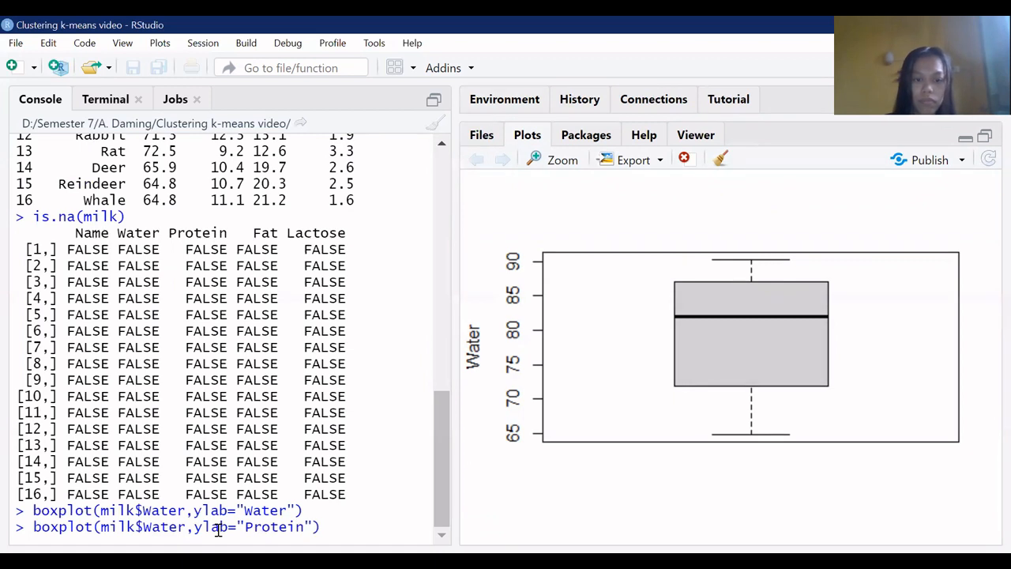
Step: Change the plotted column in the reused command to milk$Protein and draw the Protein boxplot
{"action": "key", "text": "ctrl+shift+Left"}
{"action": "key", "text": "Right"}
{"action": "key", "text": "Left"}
{"action": "key", "text": "Left"}
{"action": "key", "text": "Left"}
{"action": "key", "text": "Left"}
{"action": "key", "text": "ctrl+shift+Left"}
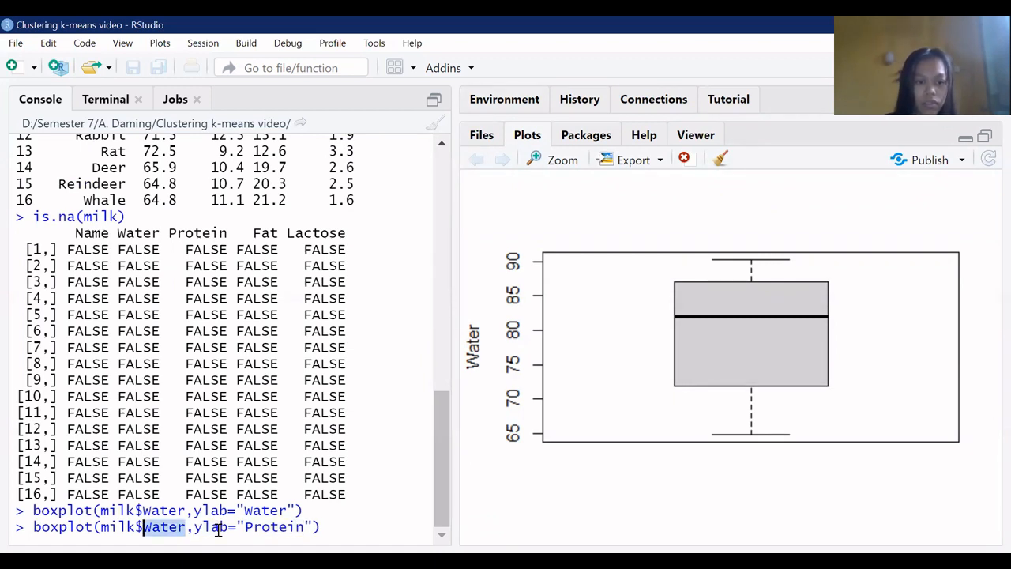
{"action": "type", "text": "Protein"}
{"action": "key", "text": "ctrl+shift+Right"}
{"action": "key", "text": "ctrl+shift+Right"}
{"action": "key", "text": "ctrl+shift+Right"}
{"action": "key", "text": "ctrl+shift+Right"}
{"action": "key", "text": "ctrl+shift+Right"}
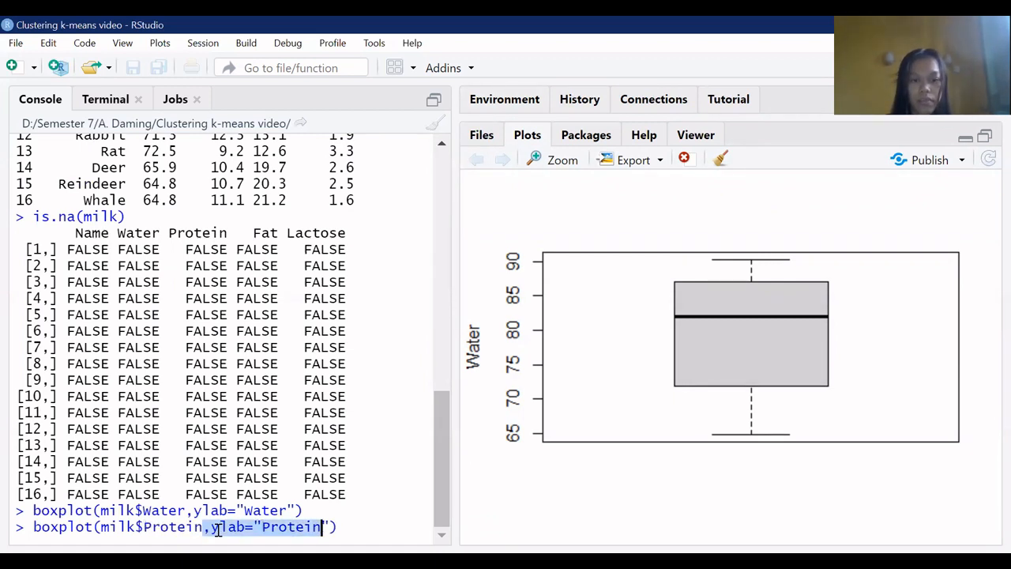
{"action": "key", "text": "Right"}
{"action": "key", "text": "ctrl+shift+Left"}
{"action": "key", "text": "ctrl+shift+Left"}
{"action": "key", "text": "ctrl+shift+Left"}
{"action": "key", "text": "ctrl+shift+Left"}
{"action": "key", "text": "ctrl+shift+Left"}
{"action": "key", "text": "ctrl+shift+Left"}
{"action": "key", "text": "ctrl+shift+Left"}
{"action": "key", "text": "ctrl+shift+Left"}
{"action": "key", "text": "Left"}
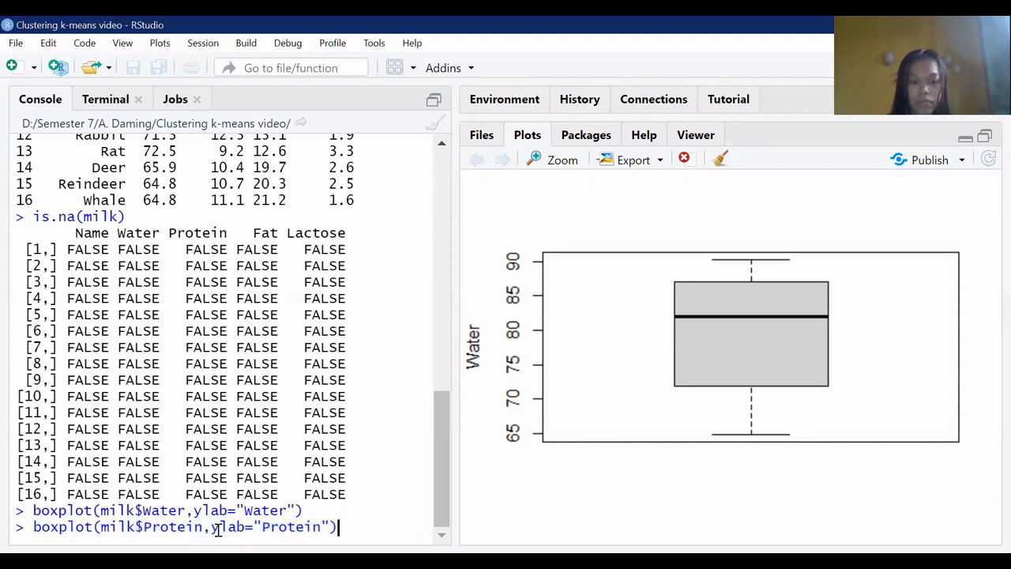
{"action": "key", "text": "Return"}
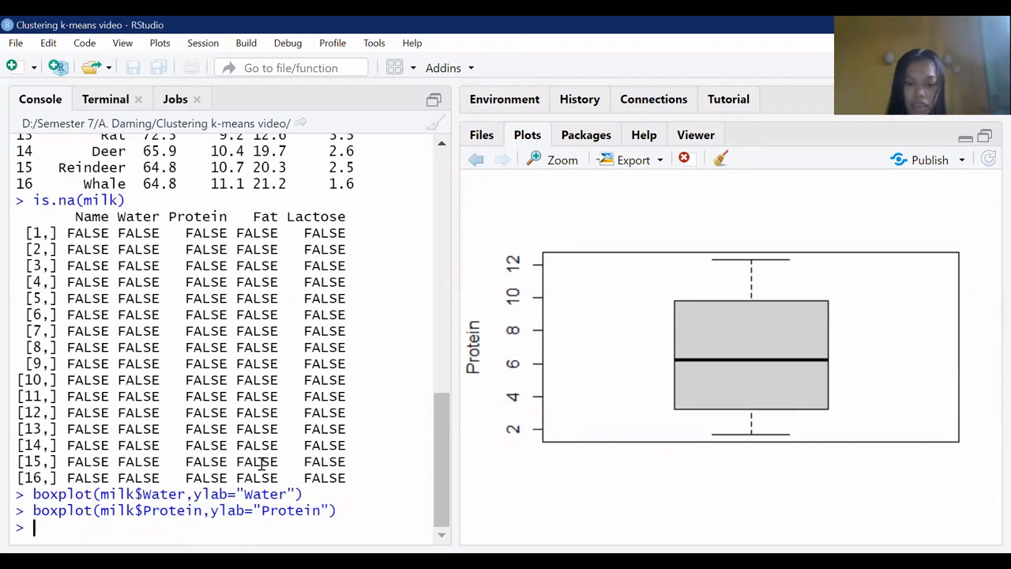
Step: Draw a boxplot of milk$Fat with the y-axis label "Fat"
{"action": "key", "text": "Up"}
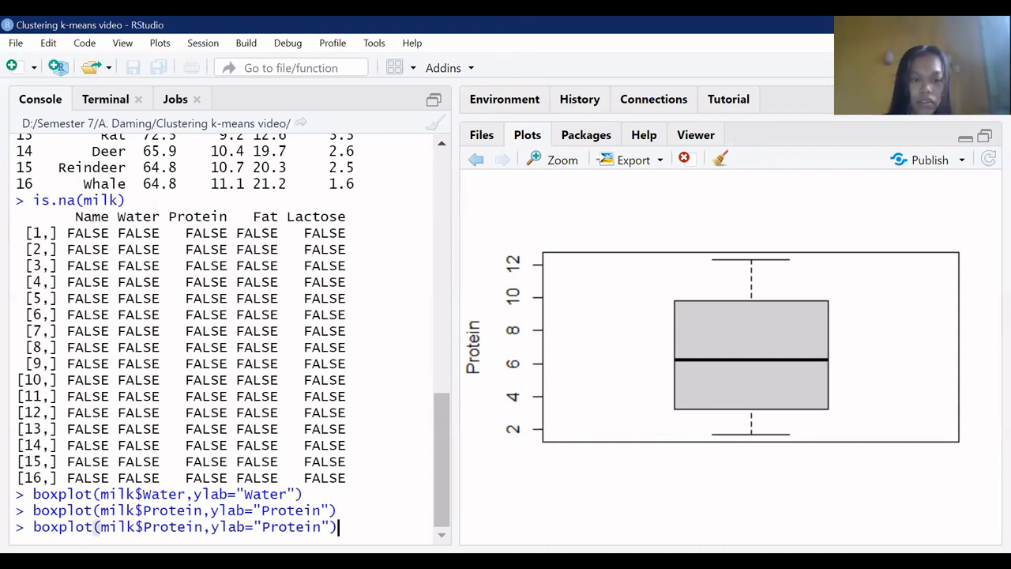
{"action": "key", "text": "ctrl+Left"}
{"action": "key", "text": "ctrl+Left"}
{"action": "key", "text": "Left"}
{"action": "key", "text": "ctrl+shift+Left"}
{"action": "type", "text": "Fat"}
{"action": "key", "text": "ctrl+Up"}
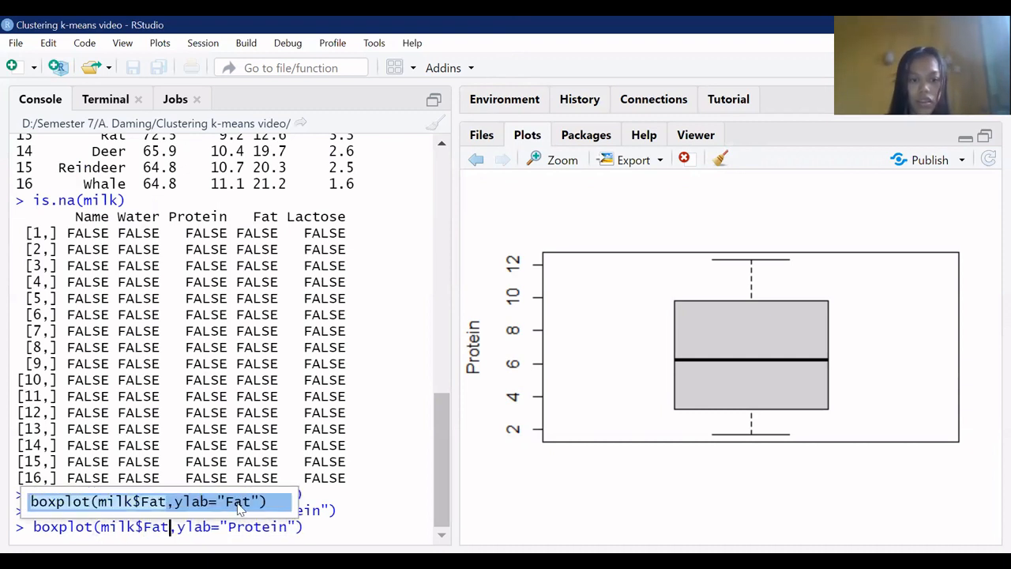
{"action": "key", "text": "Return"}
{"action": "key", "text": "Return"}
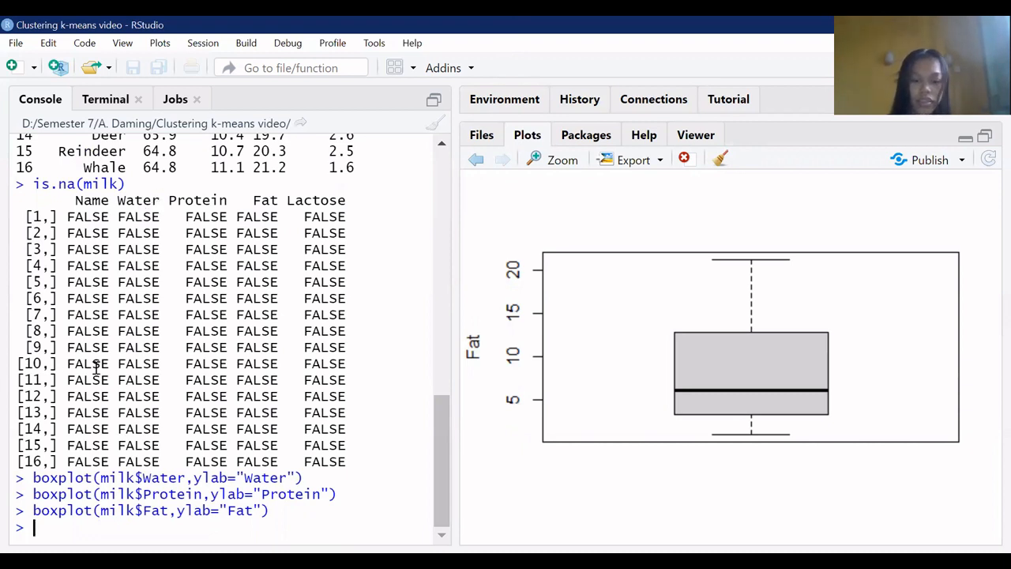
Step: Adapt the Protein boxplot command to plot milk$Lactose with the y-axis label "Lactose", and run it
{"action": "key", "text": "Up"}
{"action": "key", "text": "Up"}
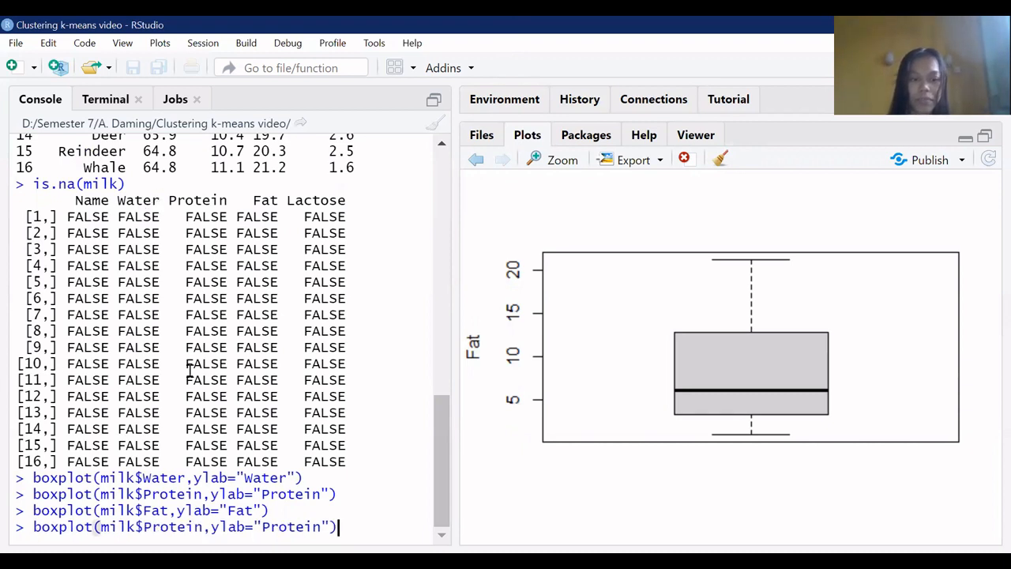
{"action": "double_click", "coordinate": [207, 525]}
{"action": "type", "text": "lactose"}
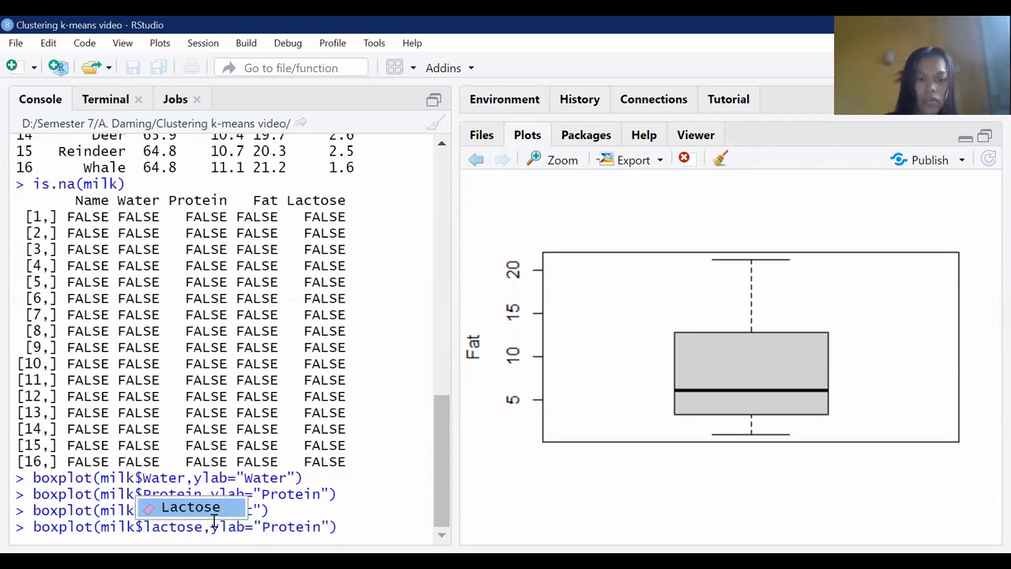
{"action": "left_click", "coordinate": [215, 509]}
{"action": "key", "text": "Right"}
{"action": "key", "text": "ctrl+shift+Right"}
{"action": "key", "text": "Right"}
{"action": "key", "text": "Right"}
{"action": "key", "text": "Right"}
{"action": "key", "text": "ctrl+shift+Right"}
{"action": "type", "text": "Lactose"}
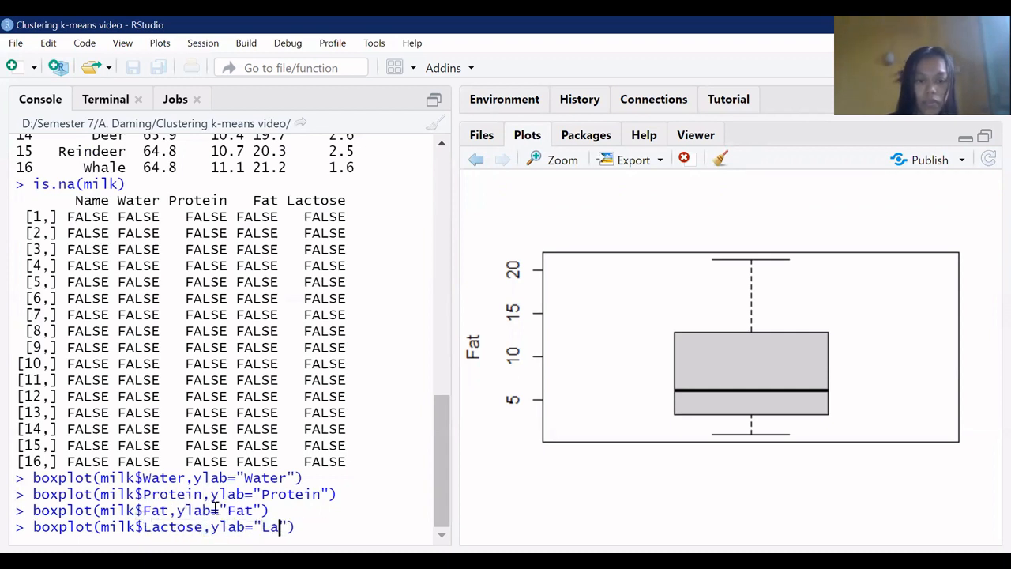
{"action": "key", "text": "End"}
{"action": "key", "text": "Return"}
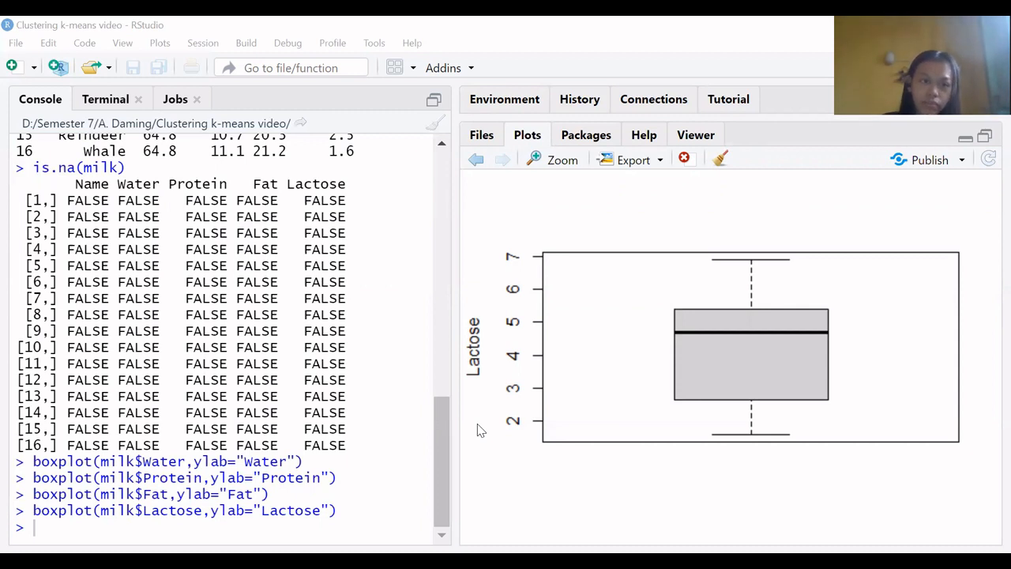
Step: Create X from the Water, Protein, Fat and Lactose columns of milk and standardize it with scale(X)
{"action": "left_click", "coordinate": [165, 526]}
{"action": "type", "text": "X<-milk[,c(\"Water\",\"Protein\",\"Fat\",\"Lactose\")]"}
{"action": "key", "text": "Return"}
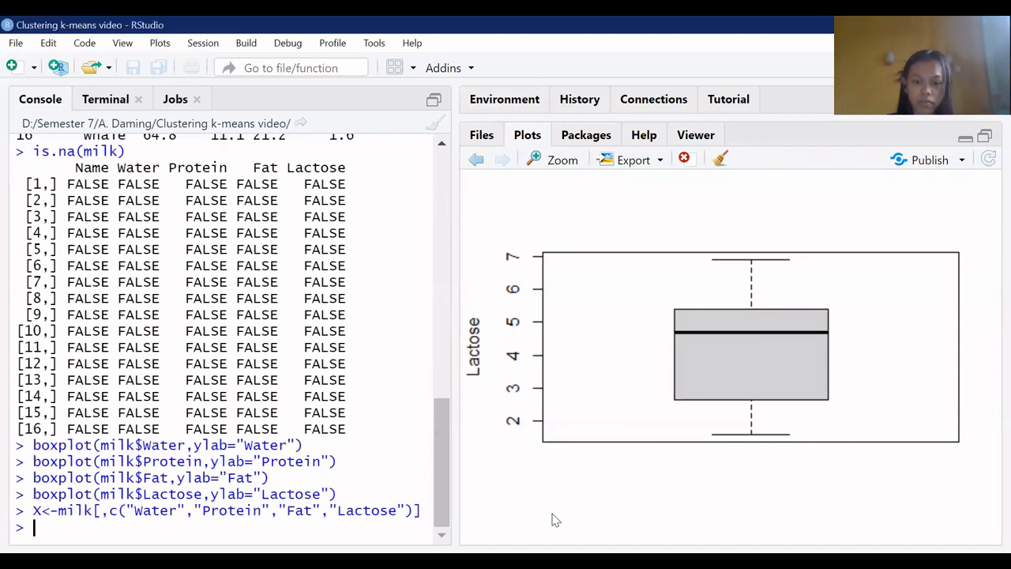
{"action": "left_click", "coordinate": [169, 522]}
{"action": "type", "text": "X<-scale(X)"}
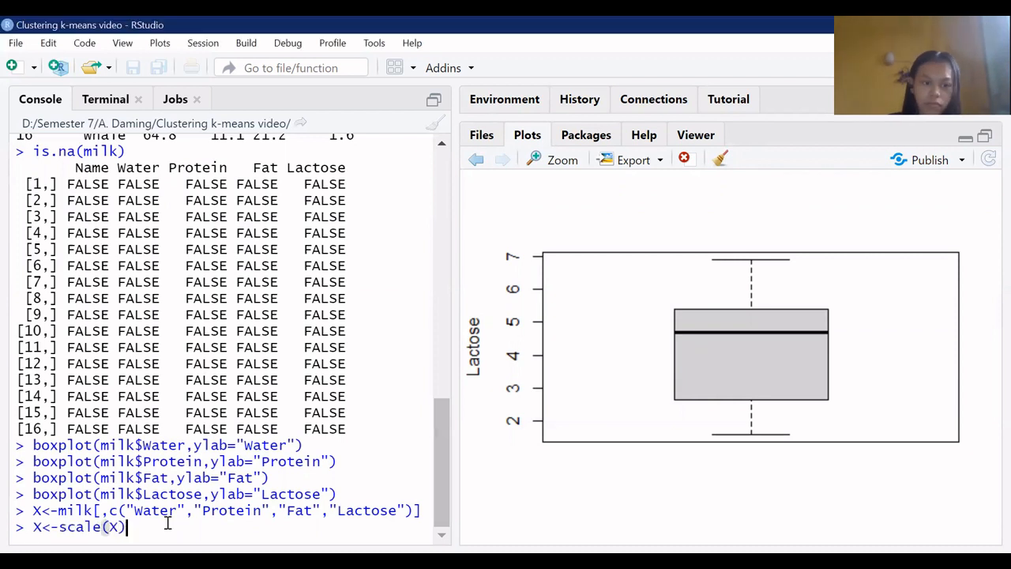
{"action": "key", "text": "Return"}
{"action": "key", "text": "alt+Tab"}
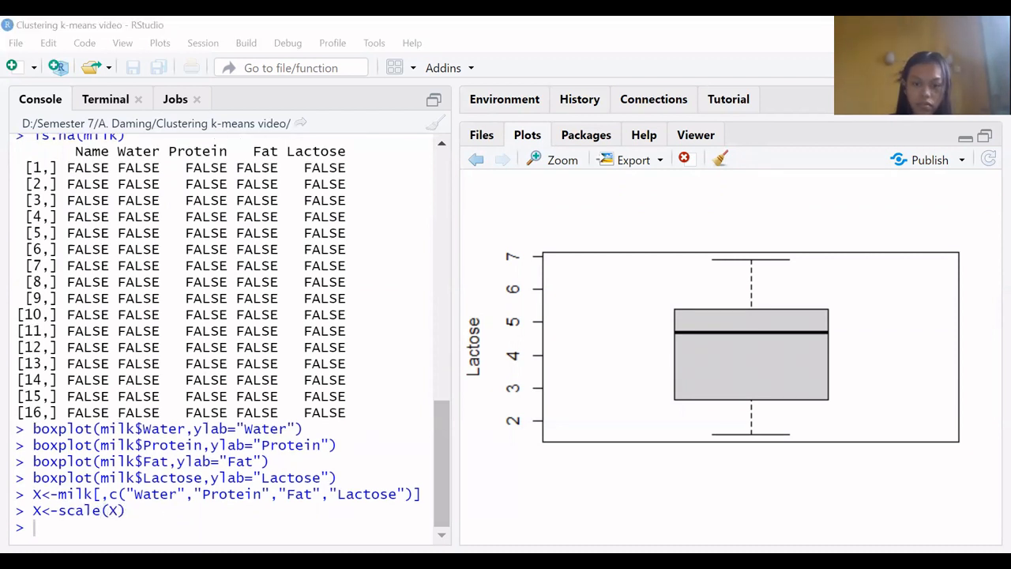
Step: Copy X to Xlabel and set the row names of Xlabel from milk$Name
{"action": "left_click", "coordinate": [260, 519]}
{"action": "type", "text": "Xlabel<-X"}
{"action": "key", "text": "Return"}
{"action": "key", "text": "alt+Tab"}
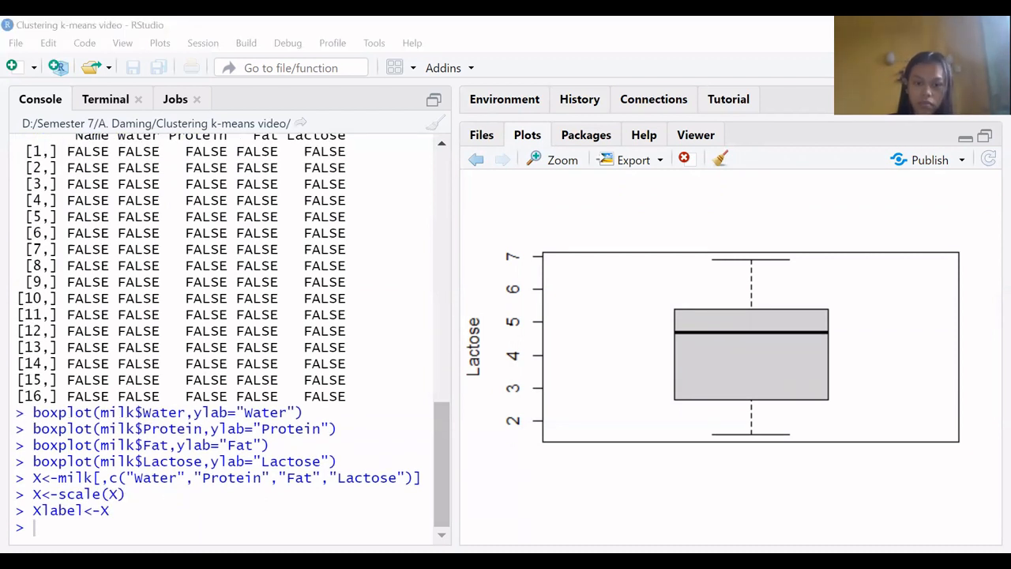
{"action": "left_click", "coordinate": [197, 520]}
{"action": "type", "text": "row.names(Xlabel)<-c(milk$Name)"}
{"action": "key", "text": "Return"}
{"action": "key", "text": "alt+Tab"}
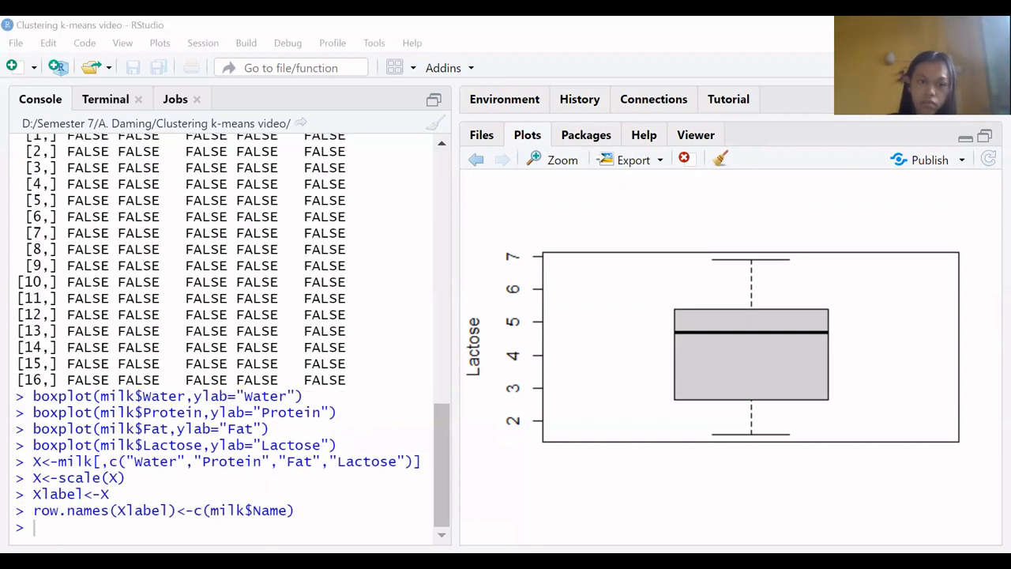
Step: Print the Xlabel matrix in the console
{"action": "left_click", "coordinate": [294, 494]}
{"action": "type", "text": "Xlabel"}
{"action": "key", "text": "Return"}
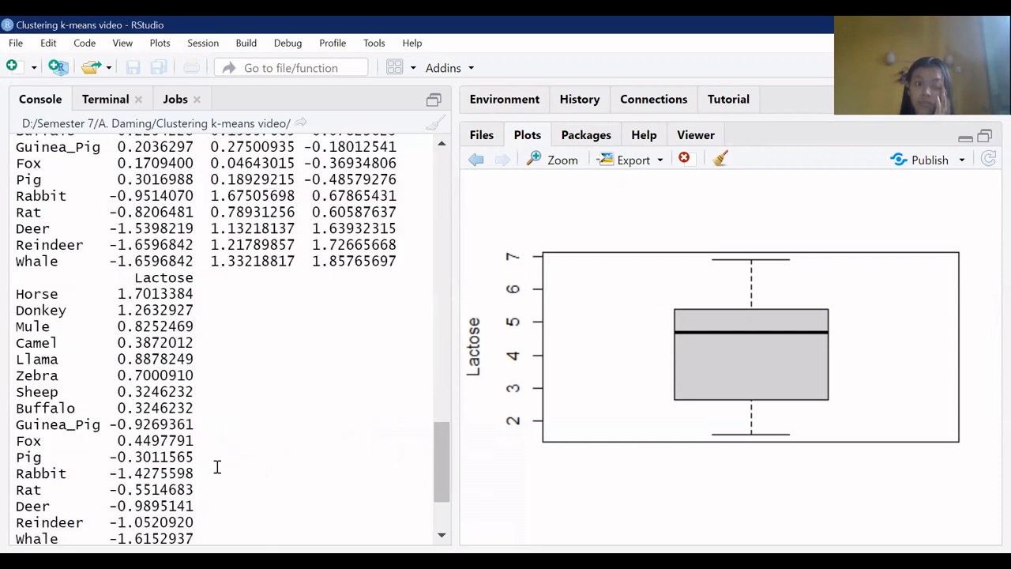
Step: Widen the console to fit all four Xlabel columns side by side, and print Xlabel again
{"action": "left_click_drag", "start_coordinate": [451, 293], "coordinate": [782, 293]}
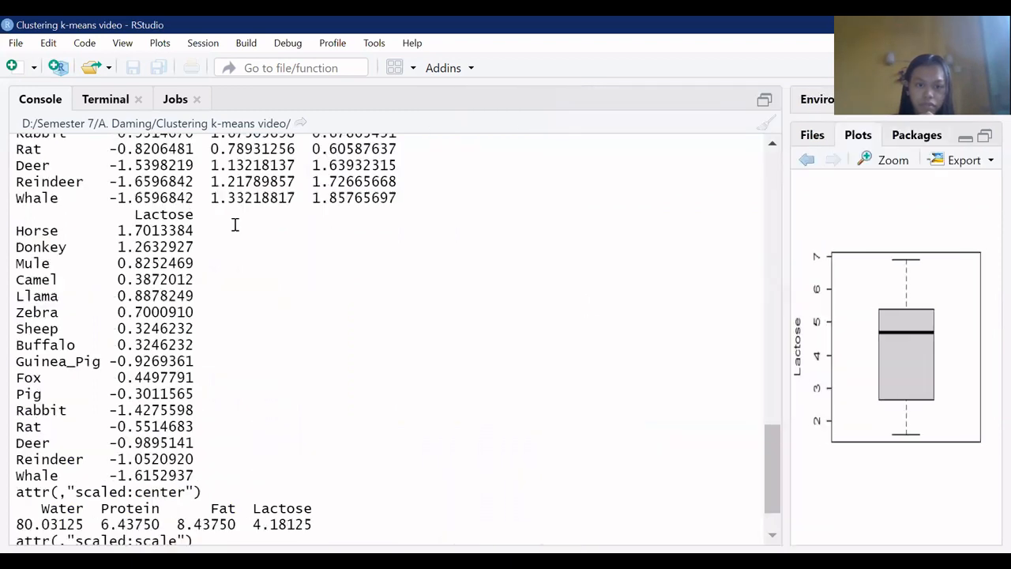
{"action": "scroll", "coordinate": [234, 221], "scroll_direction": "up", "scroll_amount": 7}
{"action": "scroll", "coordinate": [200, 417], "scroll_direction": "down", "scroll_amount": 8}
{"action": "type", "text": "Xlabel"}
{"action": "key", "text": "Return"}
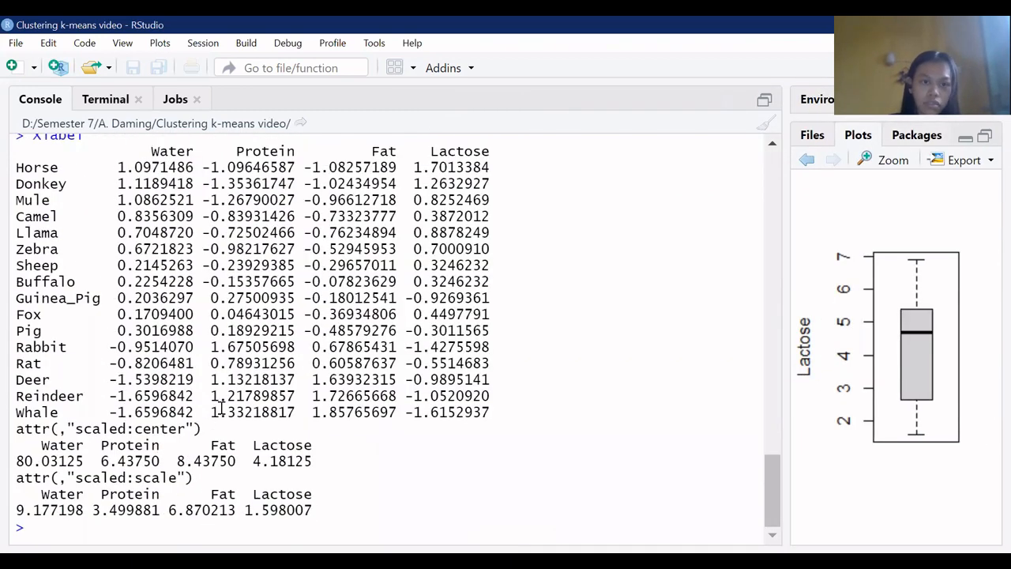
{"action": "scroll", "coordinate": [222, 407], "scroll_direction": "up", "scroll_amount": 2}
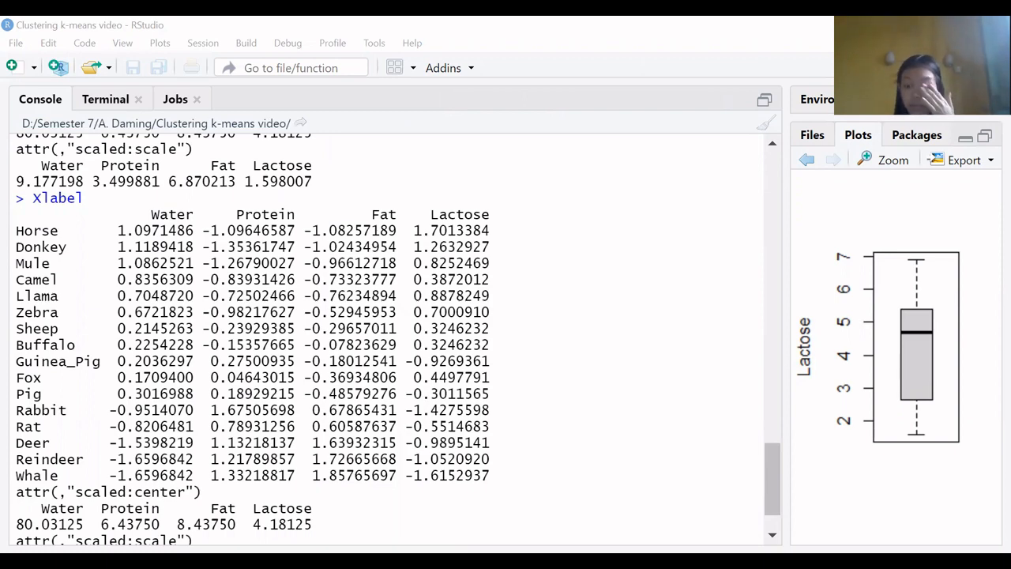
{"action": "left_click", "coordinate": [215, 329]}
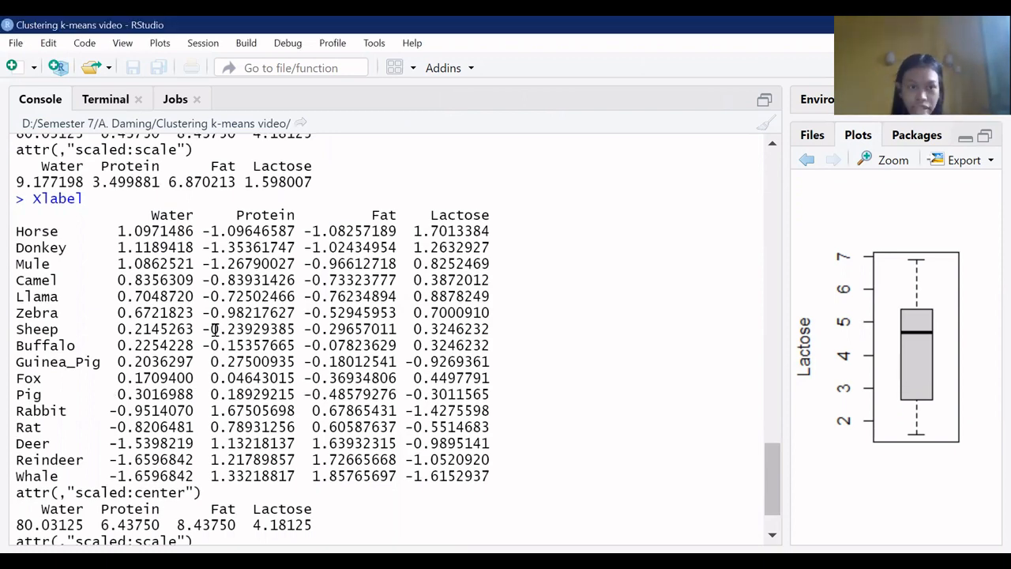
{"action": "scroll", "coordinate": [485, 275], "scroll_direction": "up", "scroll_amount": 10}
{"action": "scroll", "coordinate": [485, 276], "scroll_direction": "down", "scroll_amount": 10}
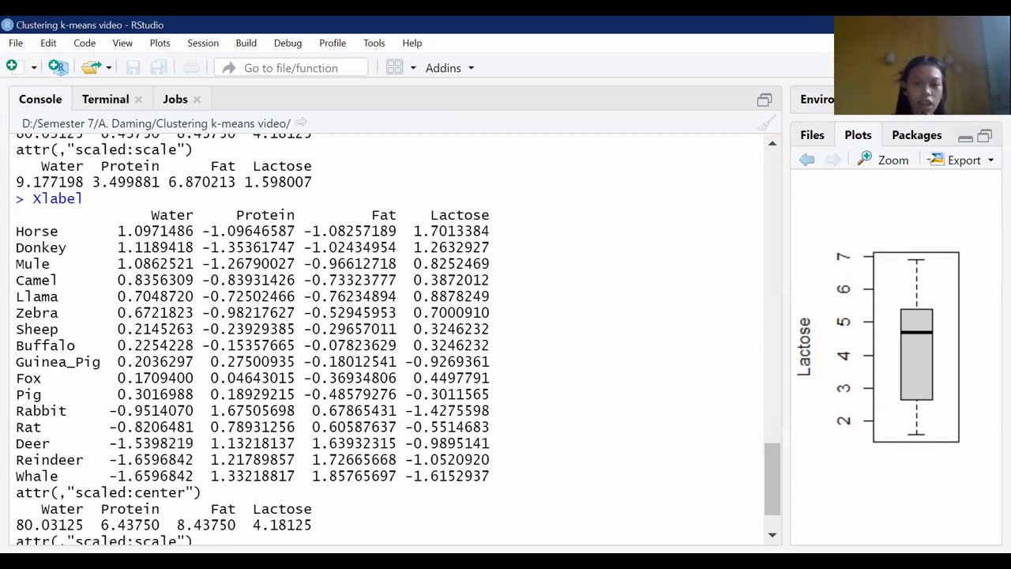
Step: Start the function elbow(data,nc=15,seed=123), initializing wss and looping i over 2:nc to set the seed and store the summed kmeans withinss
{"action": "key", "text": "alt+Tab"}
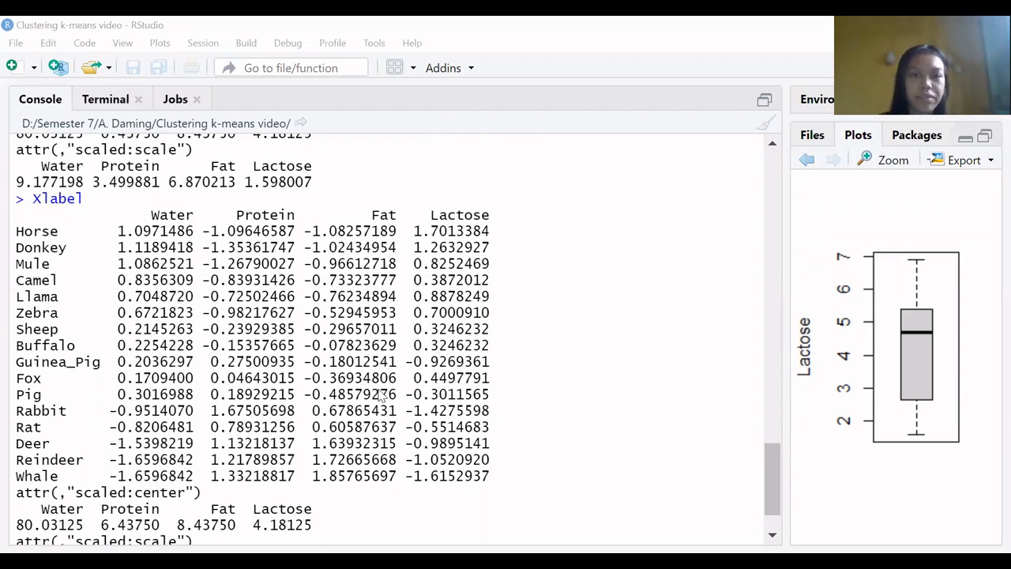
{"action": "key", "text": "ctrl+Return"}
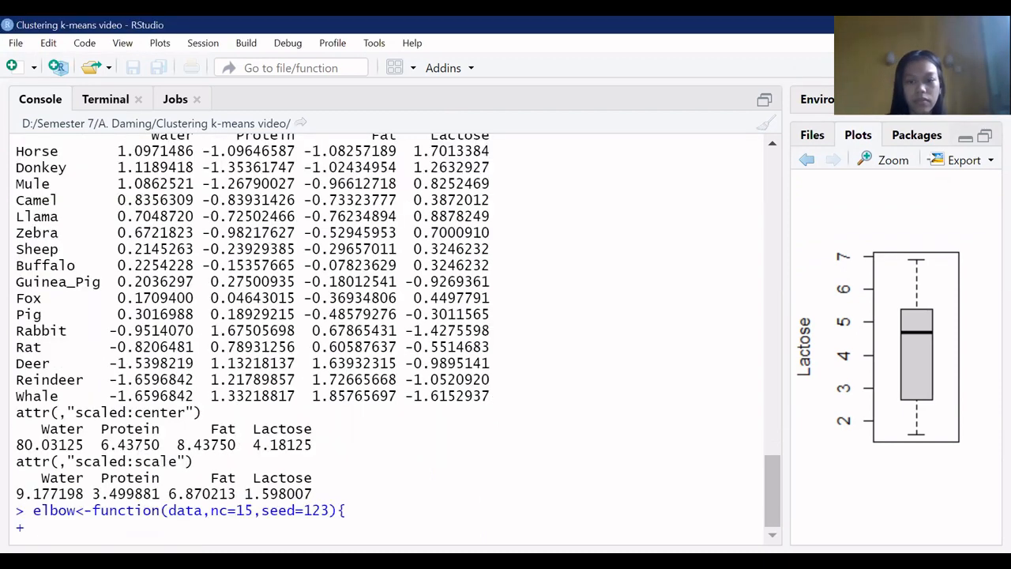
{"action": "key", "text": "ctrl+Return"}
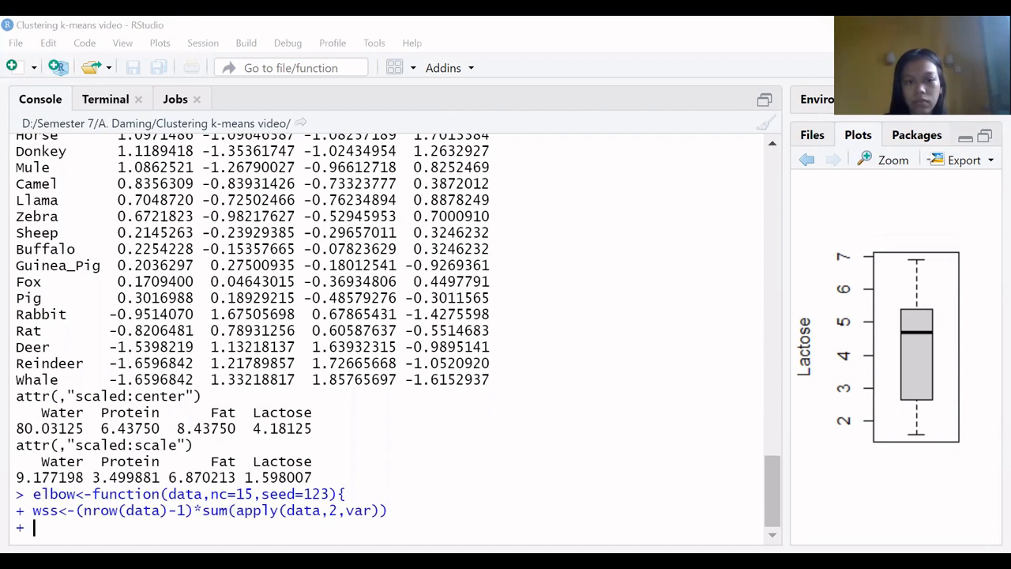
{"action": "key", "text": "ctrl+Return"}
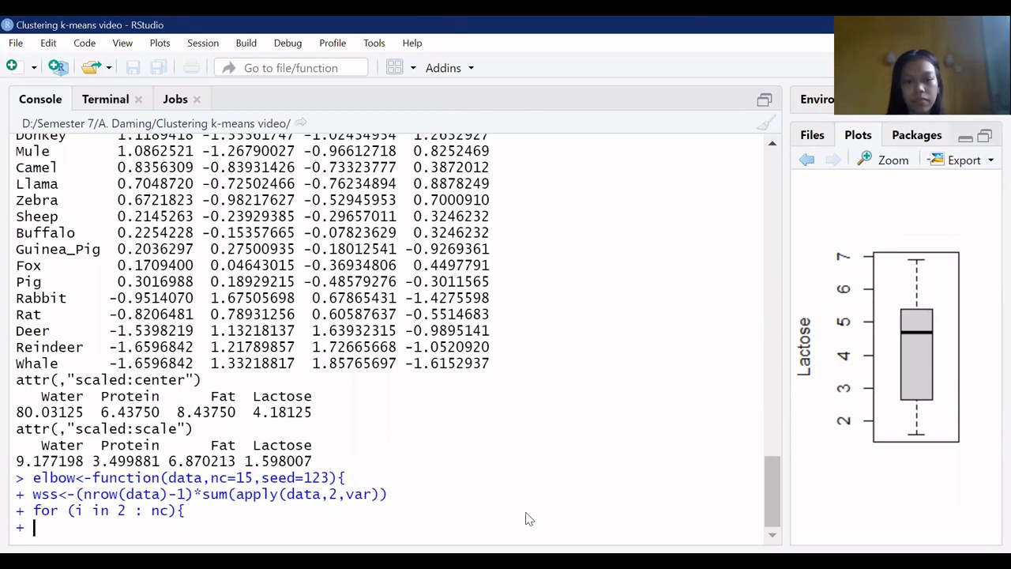
{"action": "key", "text": "ctrl+Return"}
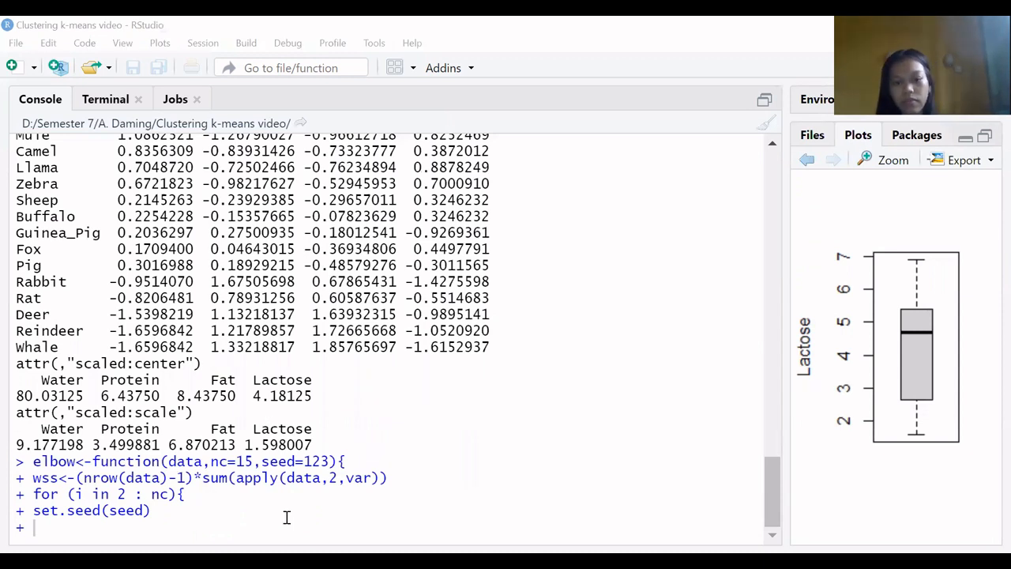
{"action": "key", "text": "ctrl+Return"}
{"action": "key", "text": "ctrl+Return"}
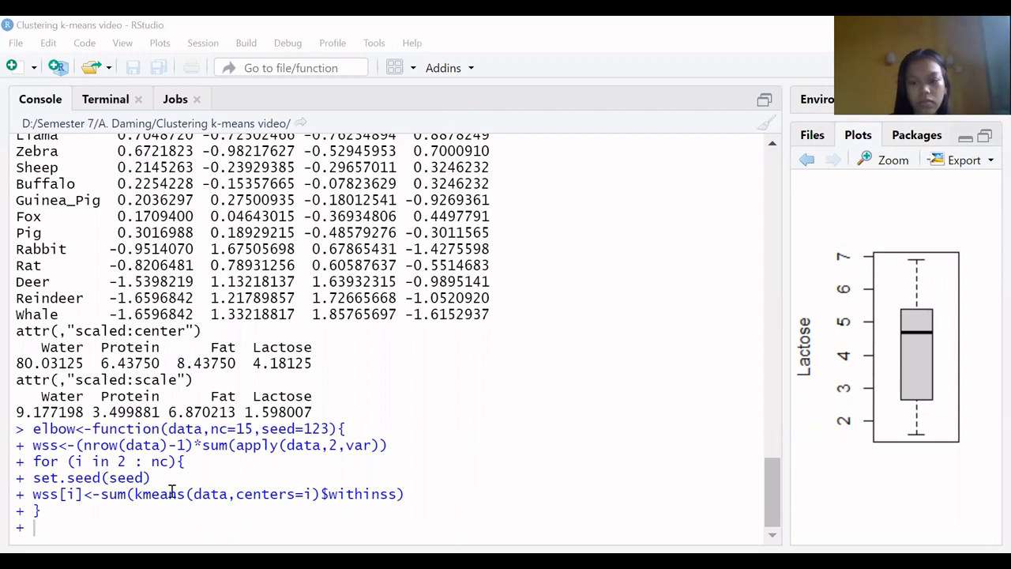
Step: Complete elbow with a type "b" plot titled "Metode Elbow", axes "Jumlah cluster" and "SSE", then run elbow(X,nc=10) and enlarge the plot
{"action": "key", "text": "ctrl+Return"}
{"action": "key", "text": "ctrl+Return"}
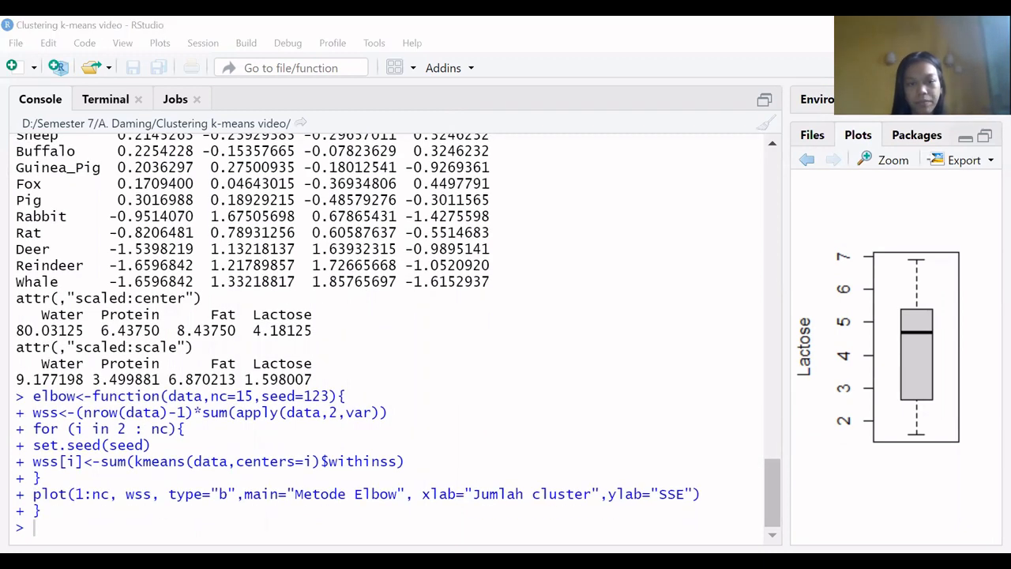
{"action": "key", "text": "ctrl+Return"}
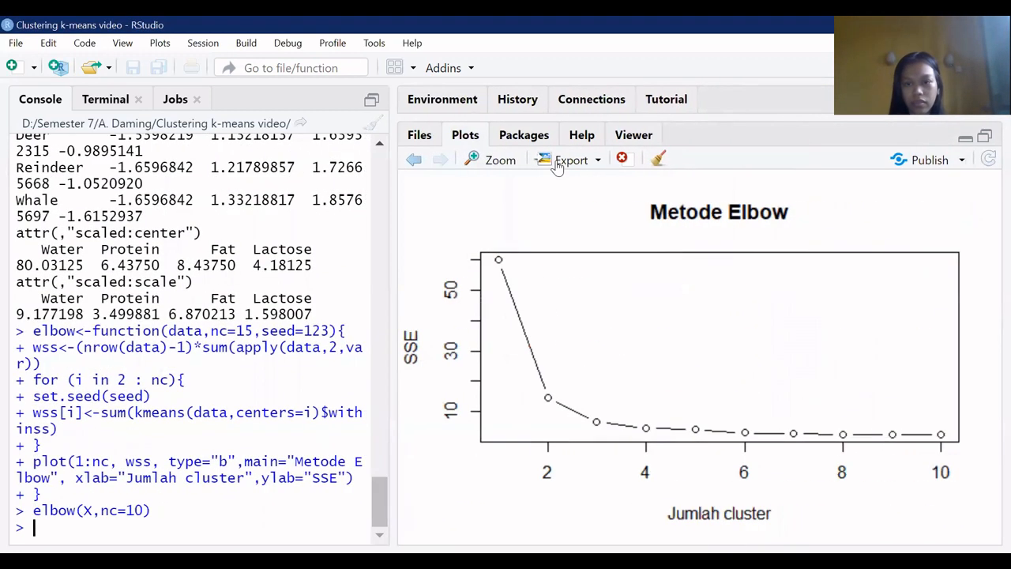
{"action": "left_click", "coordinate": [500, 160]}
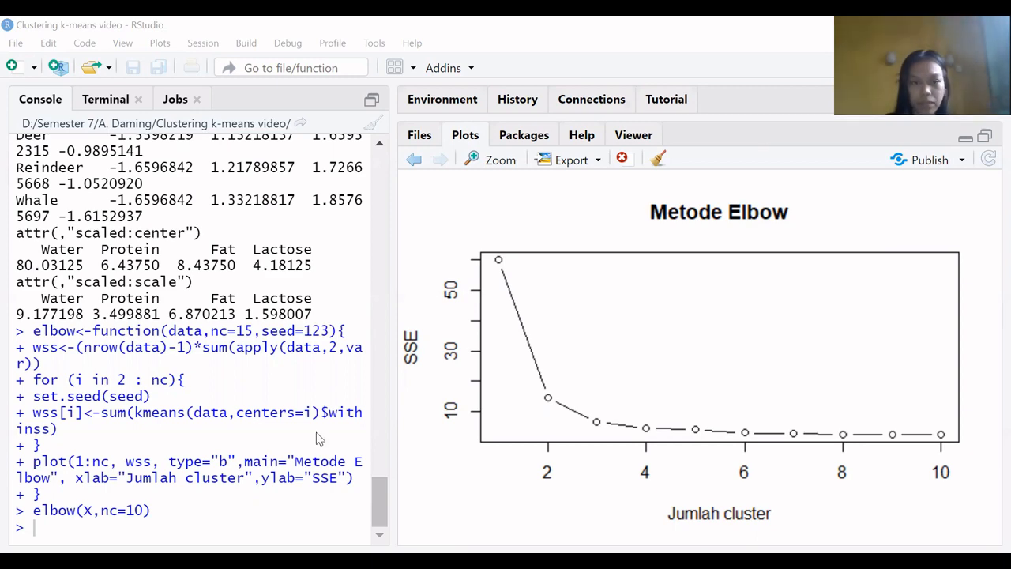
Step: Install the factoextra and cluster packages from the R console
{"action": "type", "text": "install.packages(\"factoextra\")"}
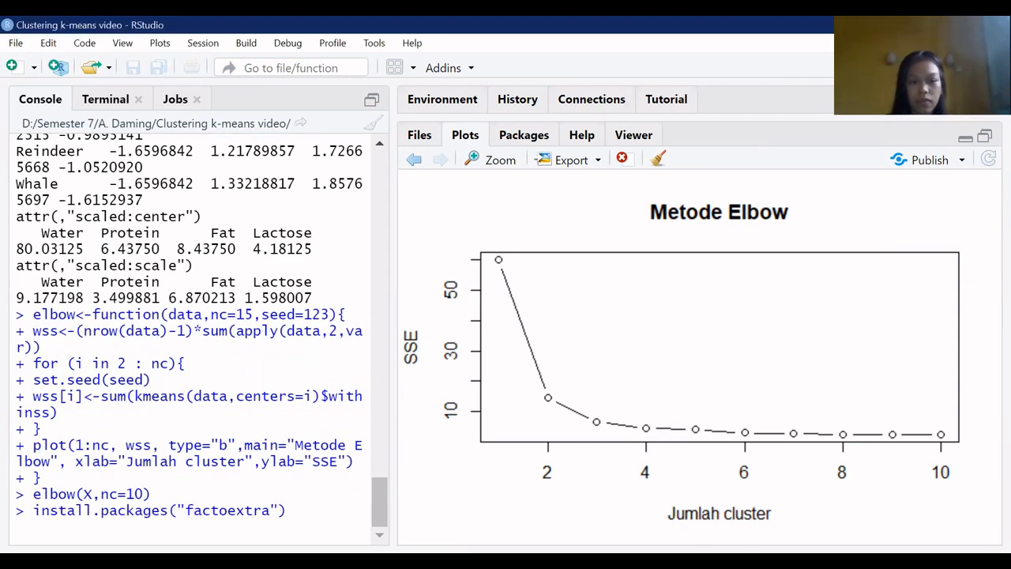
{"action": "key", "text": "Return"}
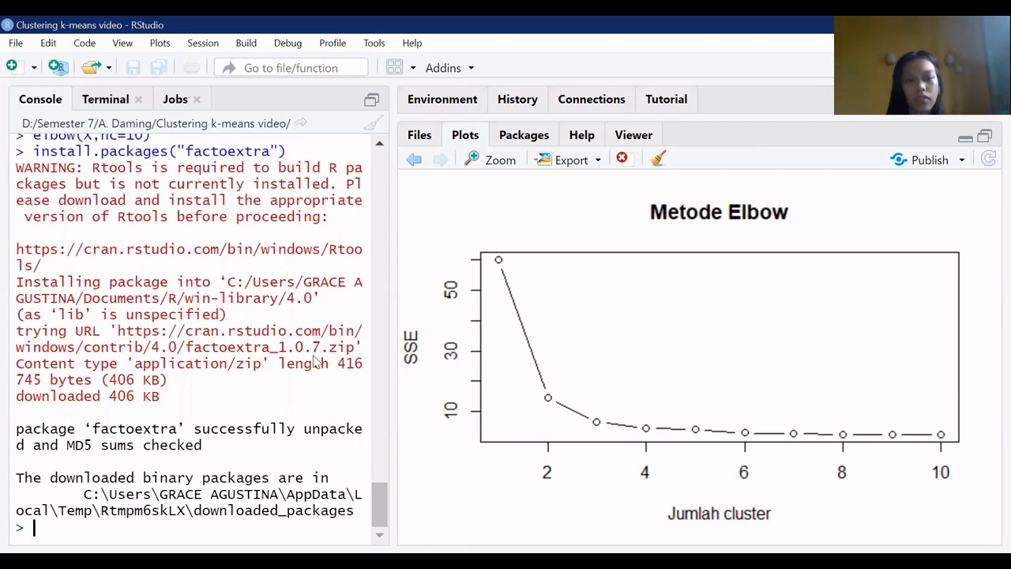
{"action": "key", "text": "alt+Tab"}
{"action": "key", "text": "alt+Tab"}
{"action": "type", "text": "install.packages(\"cluster\")"}
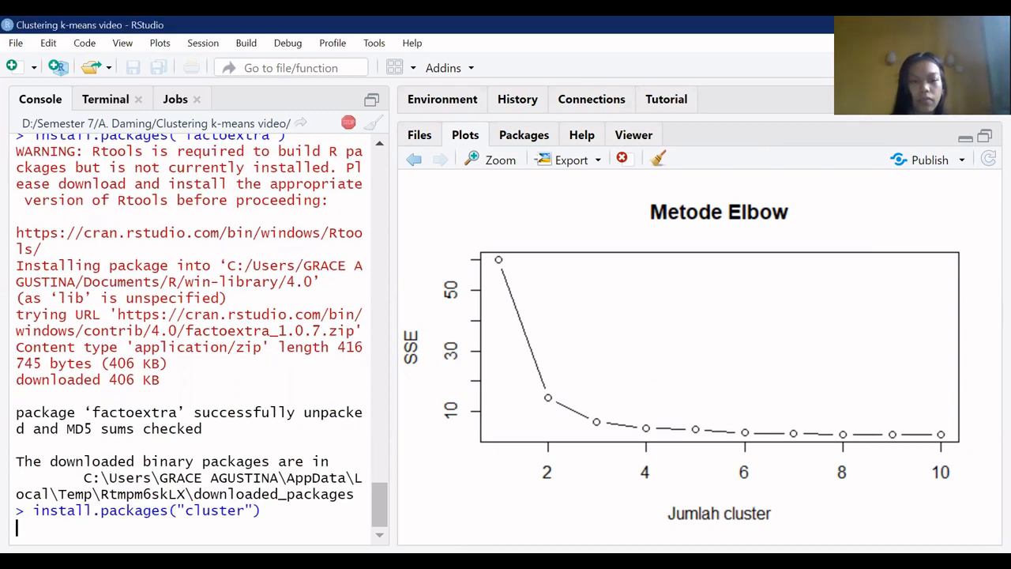
{"action": "key", "text": "Return"}
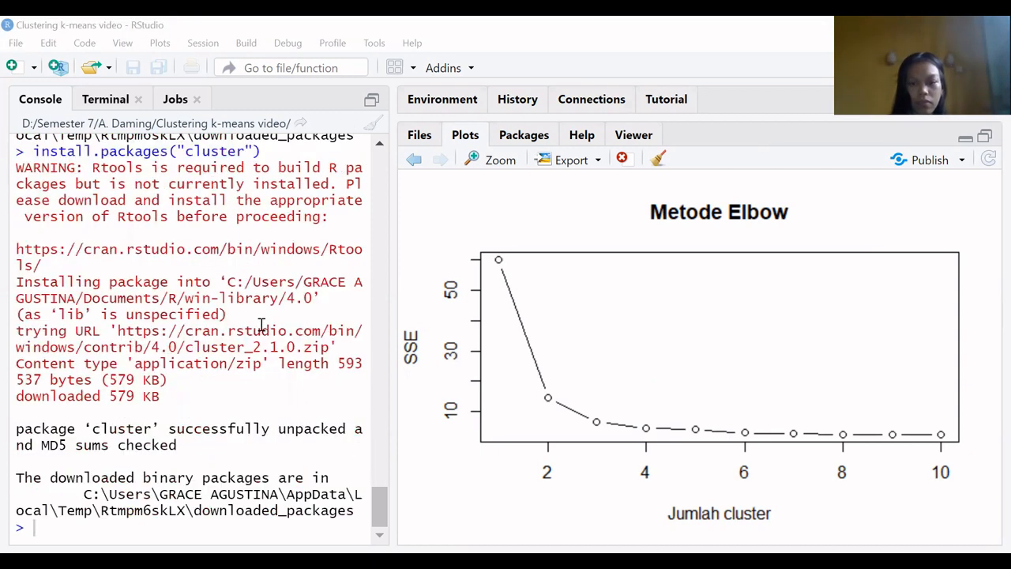
Step: Load the factoextra and cluster libraries
{"action": "left_click", "coordinate": [112, 525]}
{"action": "type", "text": "library(factoextra)"}
{"action": "key", "text": "Return"}
{"action": "type", "text": "libar"}
{"action": "key", "text": "Tab"}
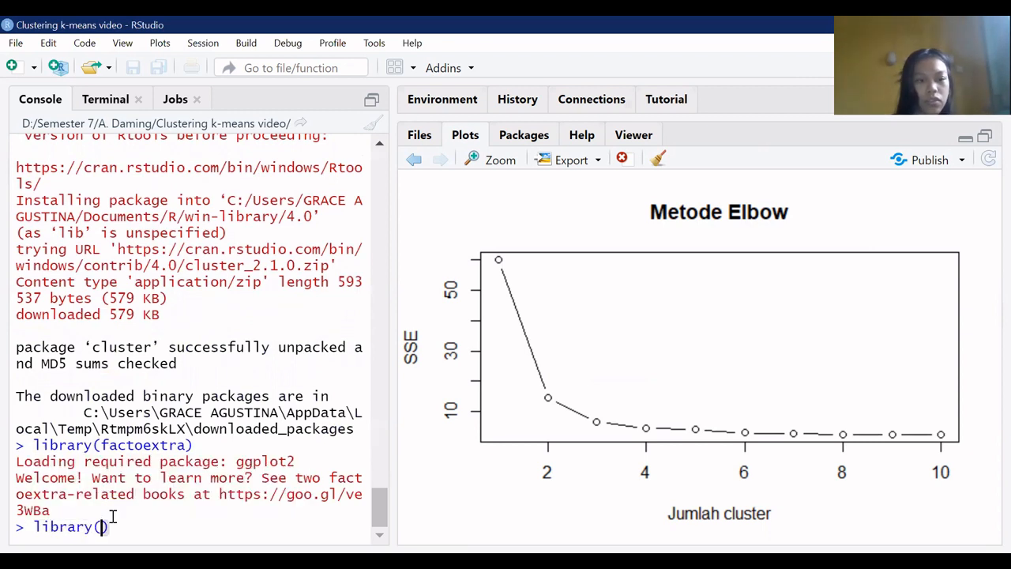
{"action": "key", "text": "Escape"}
{"action": "type", "text": "cluster"}
{"action": "key", "text": "Return"}
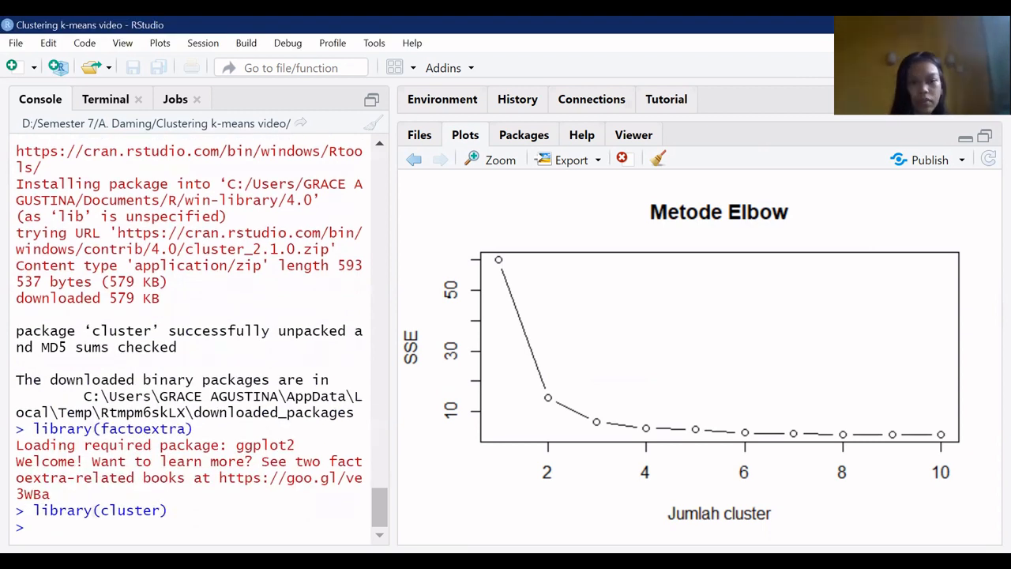
Step: Fit model as kmeans on X with centers=3 and store silhouette(model$cluster,dist(X)) in sil
{"action": "key", "text": "alt+Tab"}
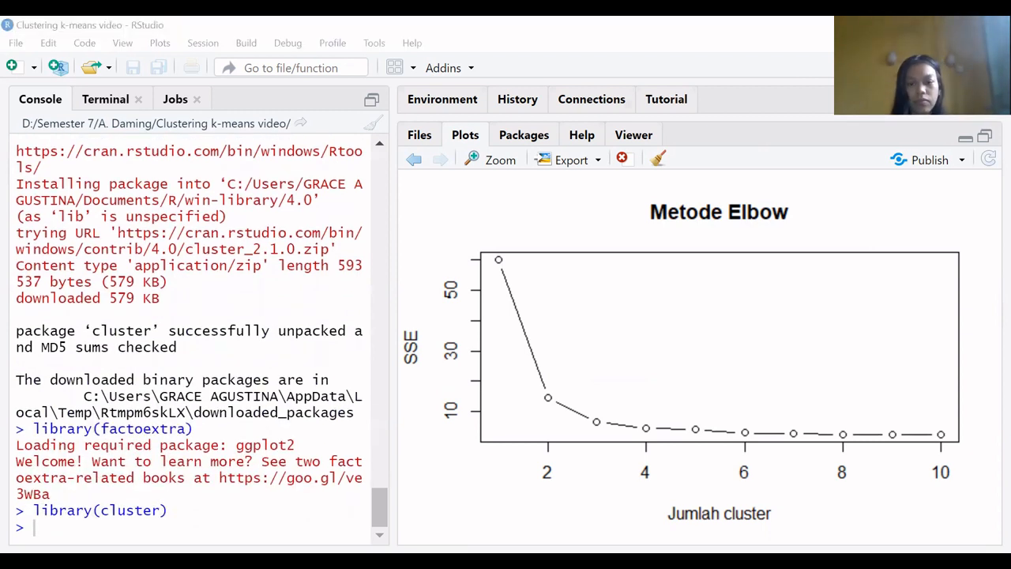
{"action": "left_click", "coordinate": [194, 488]}
{"action": "type", "text": "model<-kmeans(X,centers=3)"}
{"action": "key", "text": "Return"}
{"action": "key", "text": "alt+Tab"}
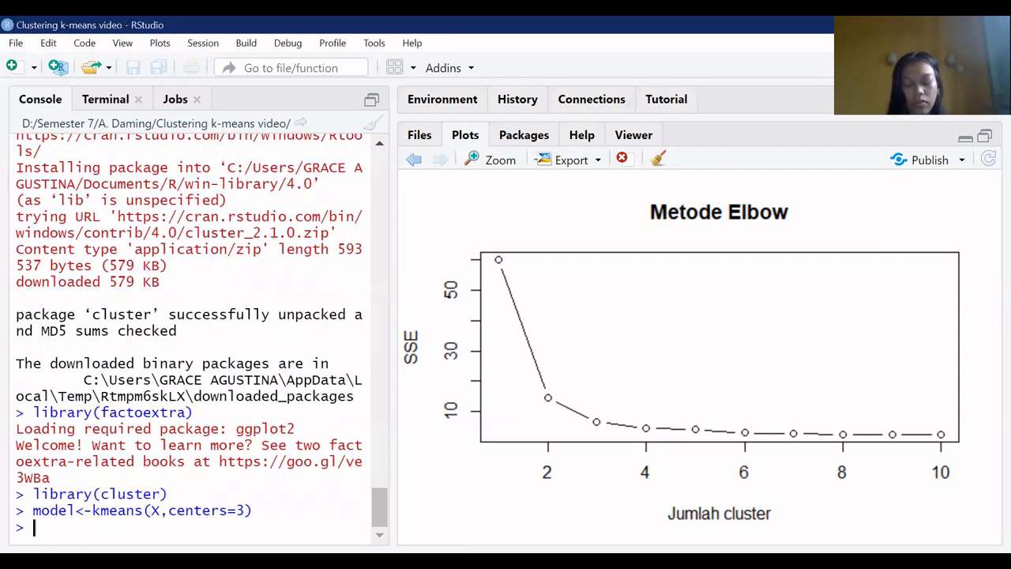
{"action": "key", "text": "alt+Tab"}
{"action": "type", "text": "sil<-silhouette(model$cluster,dist(X))"}
{"action": "key", "text": "Return"}
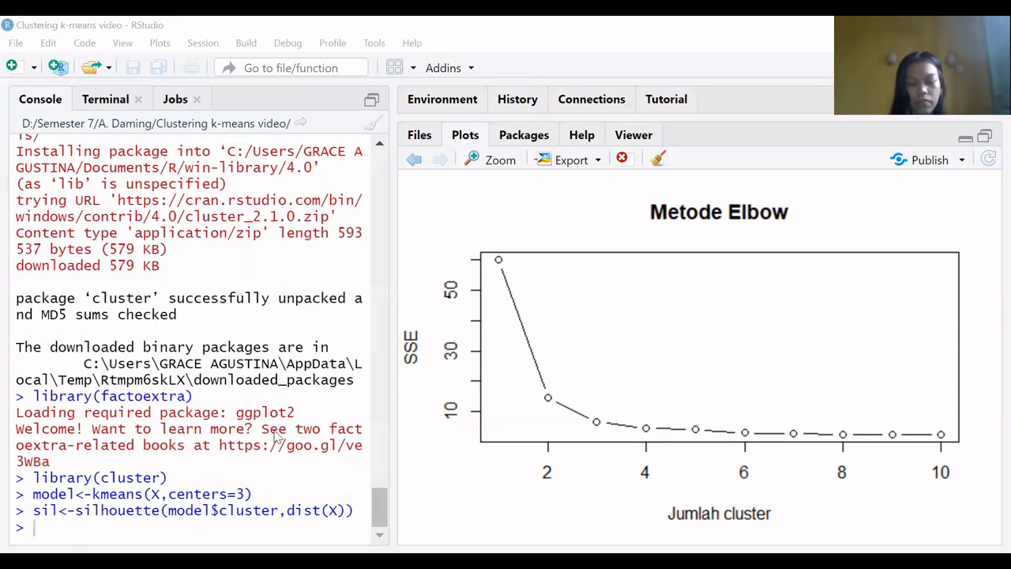
Step: Draw the silhouette plot with fviz_silhouette(sil) and view it enlarged
{"action": "key", "text": "alt+Tab"}
{"action": "type", "text": "fviz_silhouette(sil)"}
{"action": "key", "text": "Return"}
{"action": "key", "text": "alt+Tab"}
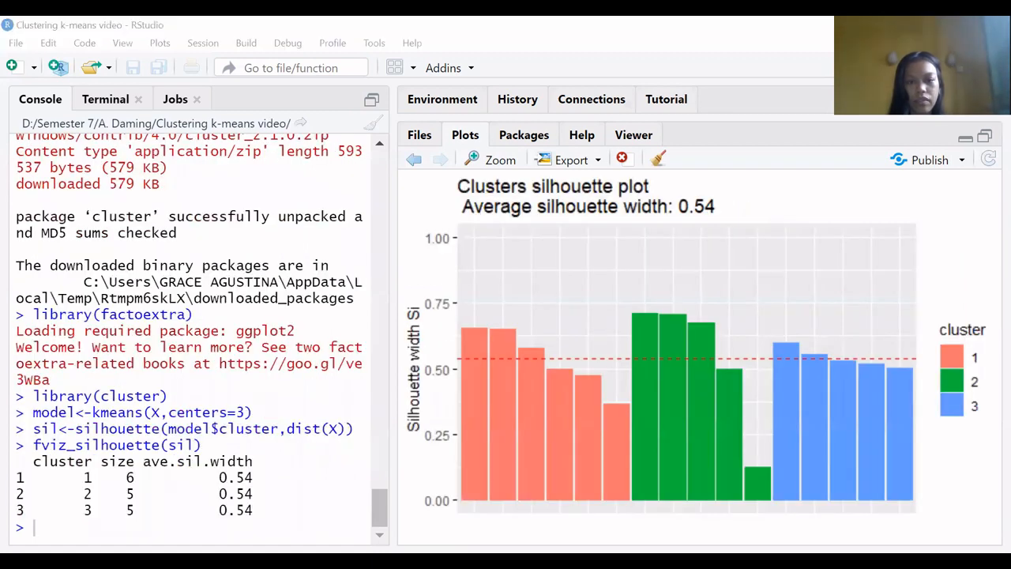
{"action": "key", "text": "alt+Tab"}
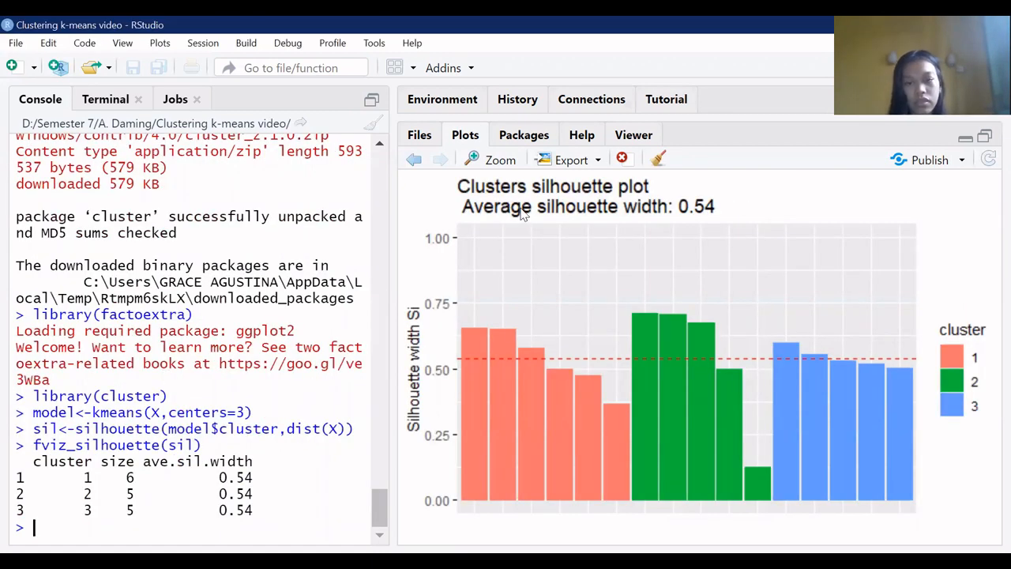
{"action": "left_click", "coordinate": [490, 162]}
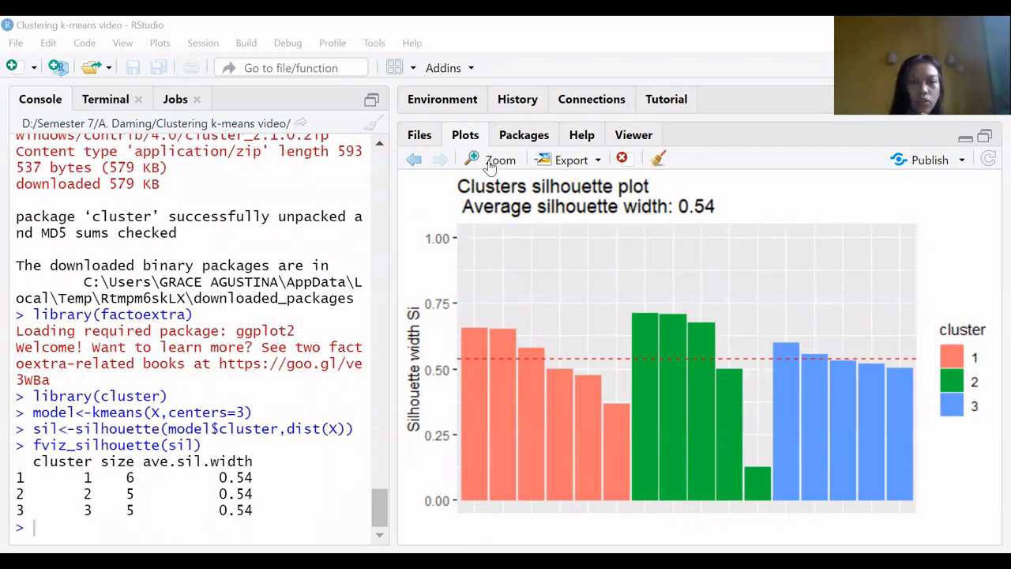
{"action": "left_click", "coordinate": [548, 391]}
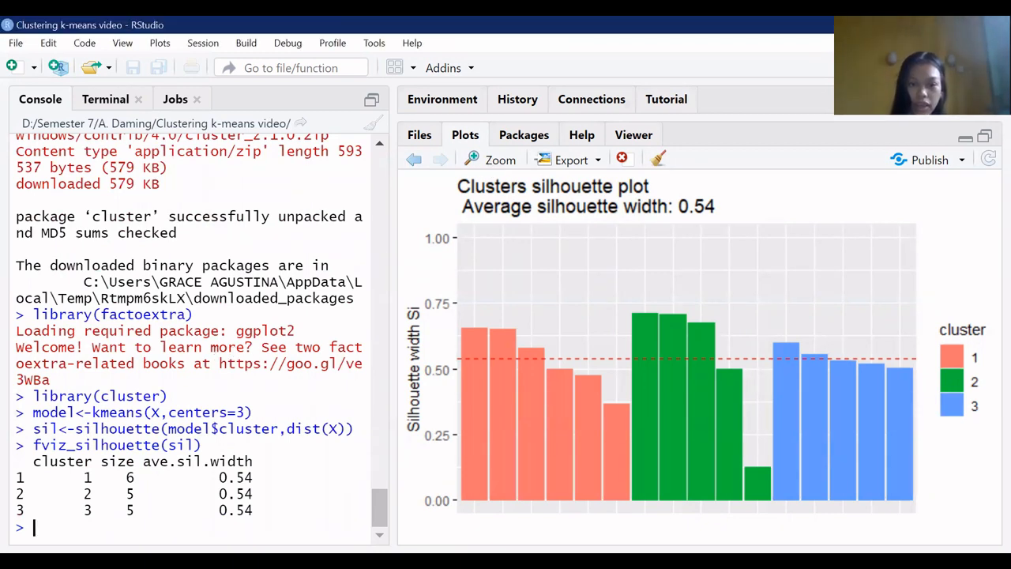
Step: Refit model as kmeans on Xlabel with centers=3 and plot the labelled clusters with fviz_cluster(model,data=Xlabel)
{"action": "key", "text": "alt+Tab"}
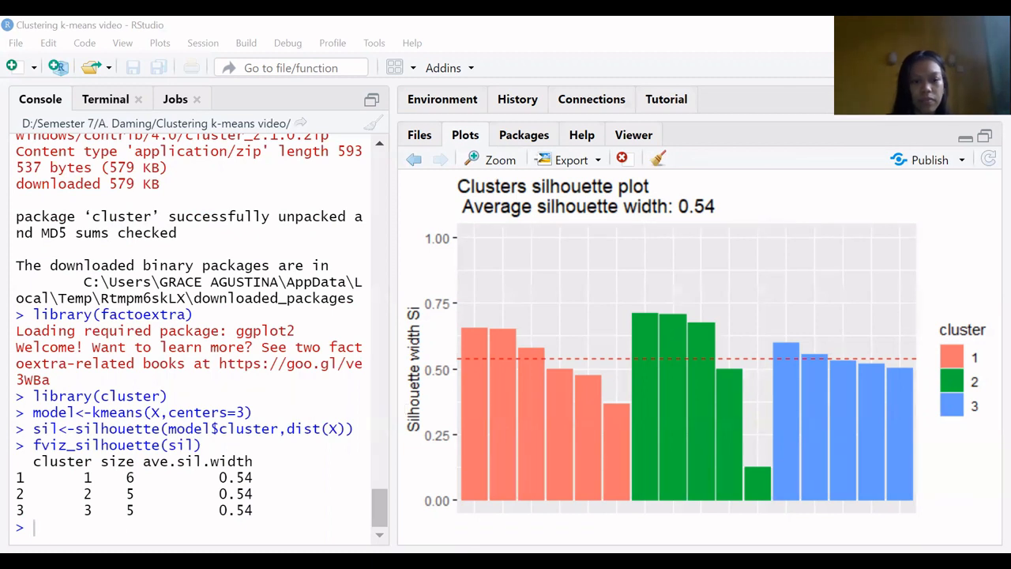
{"action": "type", "text": "model<-kmeans(Xlabel,centers=3)"}
{"action": "key", "text": "Return"}
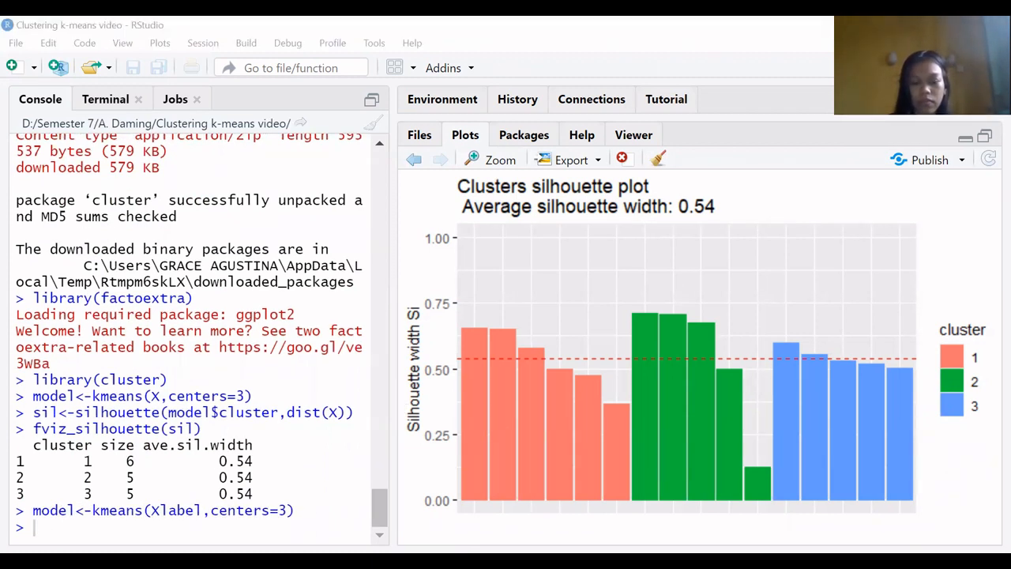
{"action": "left_click", "coordinate": [185, 511]}
{"action": "type", "text": "fviz_cluster(model,data=Xlabel)"}
{"action": "key", "text": "Return"}
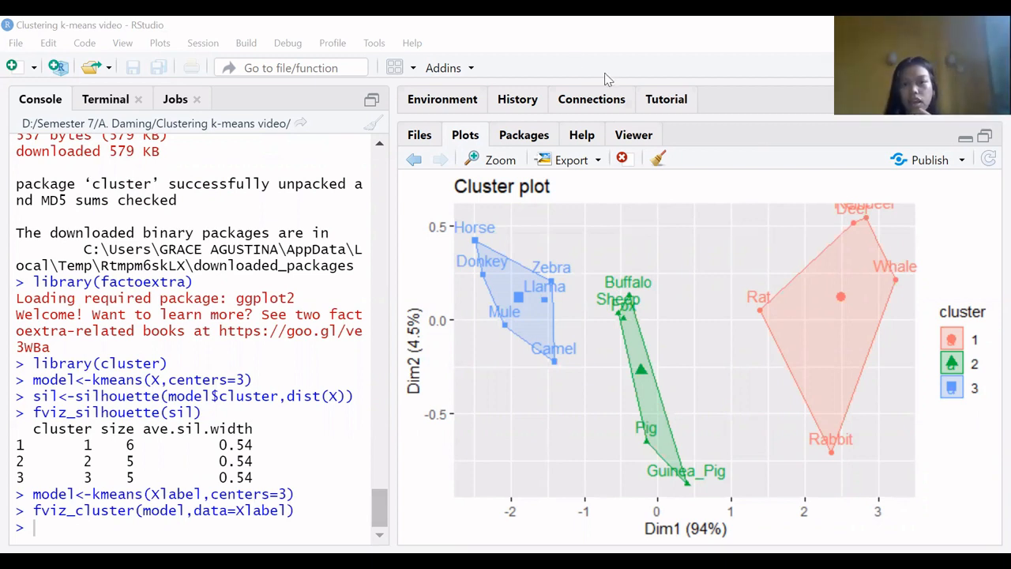
{"action": "left_click", "coordinate": [588, 41]}
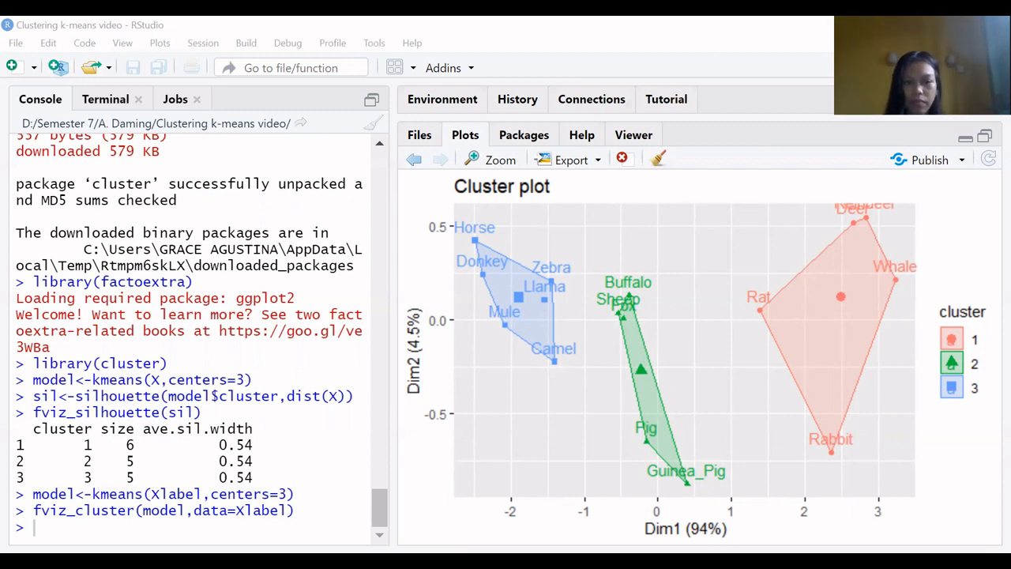
Step: Store the cluster assignments as clt<-c(model$cluster) and the animal names as label<-milk$Name
{"action": "type", "text": "clt<-c(model$cluster)"}
{"action": "key", "text": "Return"}
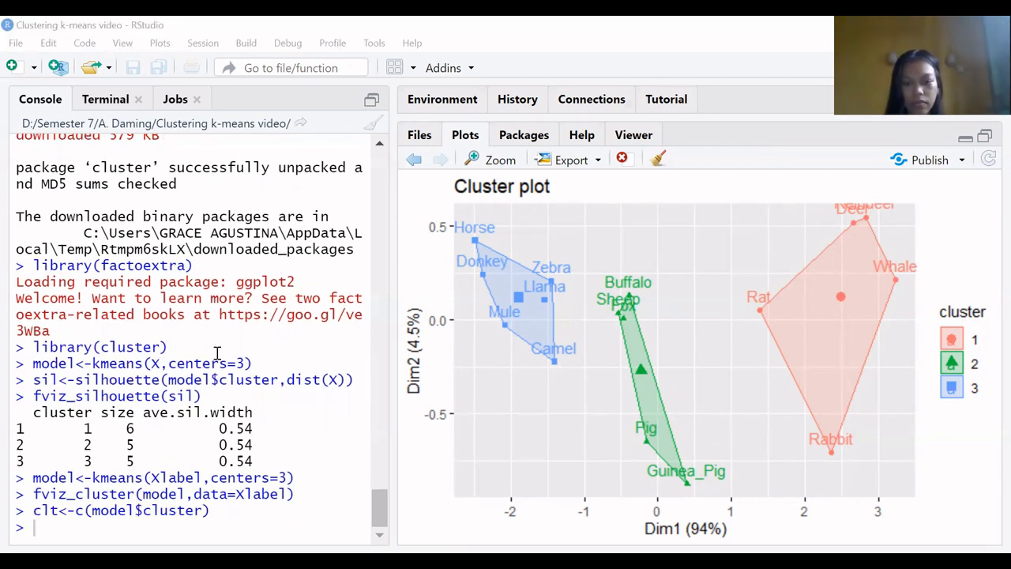
{"action": "type", "text": "label<-milk$Name"}
{"action": "key", "text": "Return"}
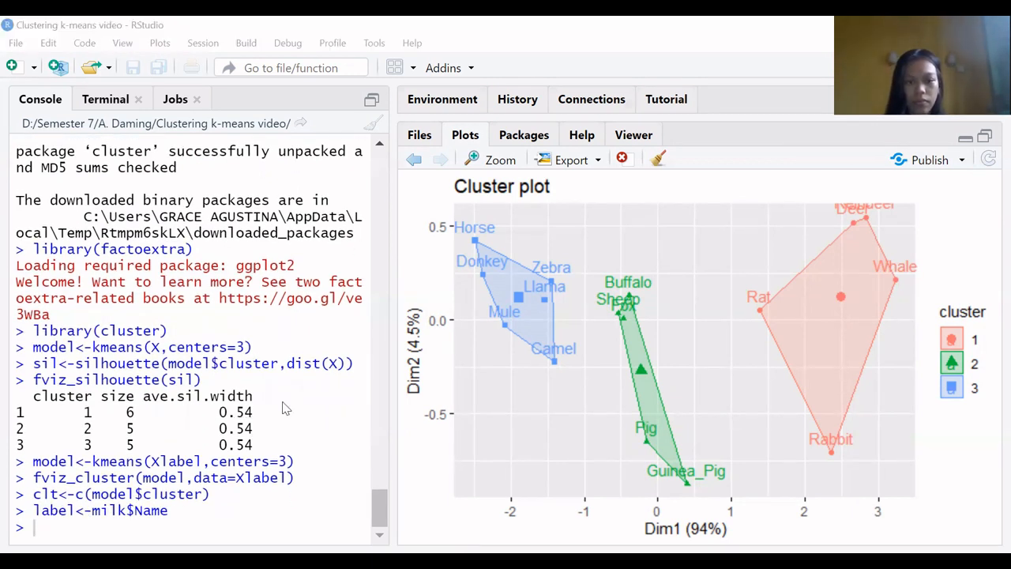
Step: Create the data frame hasil with Name=c(label) and Cluster=c(clt), and print it in the console
{"action": "left_click", "coordinate": [224, 527]}
{"action": "type", "text": "hasil<-data.frame(Name=c(label),Cluster=c(clt))"}
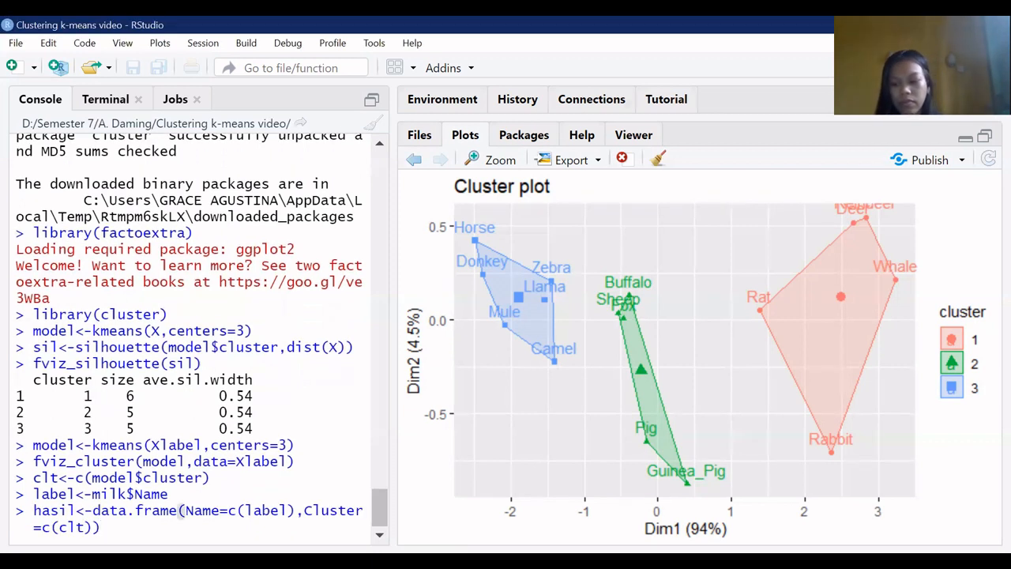
{"action": "key", "text": "Return"}
{"action": "type", "text": "hasil"}
{"action": "key", "text": "Return"}
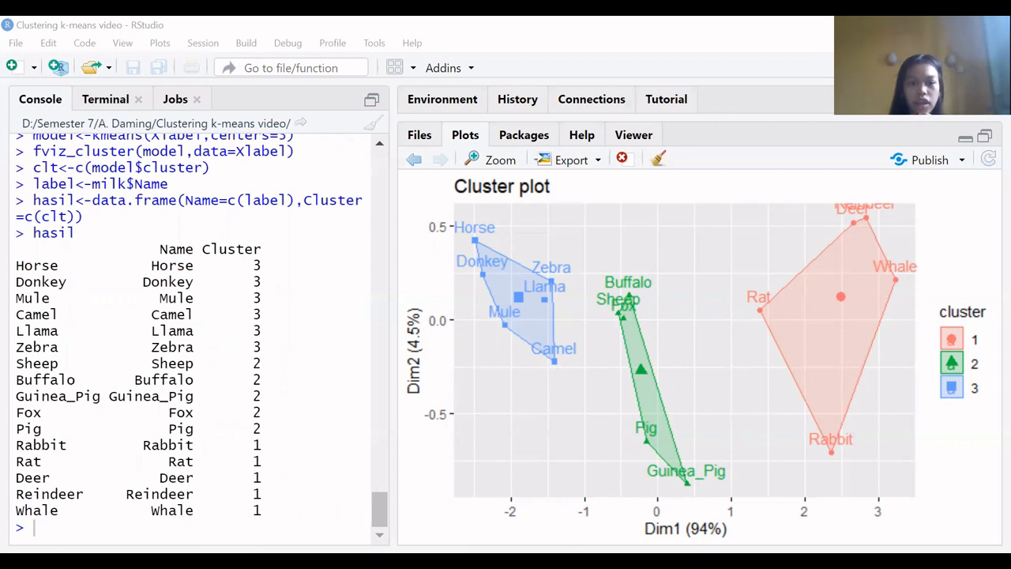
{"action": "left_click", "coordinate": [246, 347]}
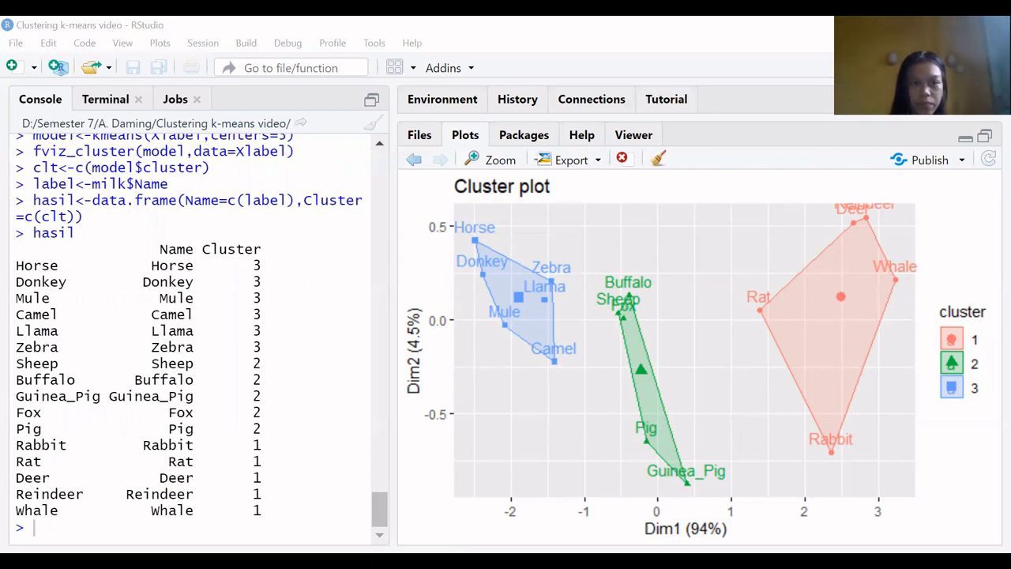
Step: Print the cluster centers of the k-means model with model$centers
{"action": "left_click", "coordinate": [118, 493]}
{"action": "type", "text": "model$centers"}
{"action": "key", "text": "Return"}
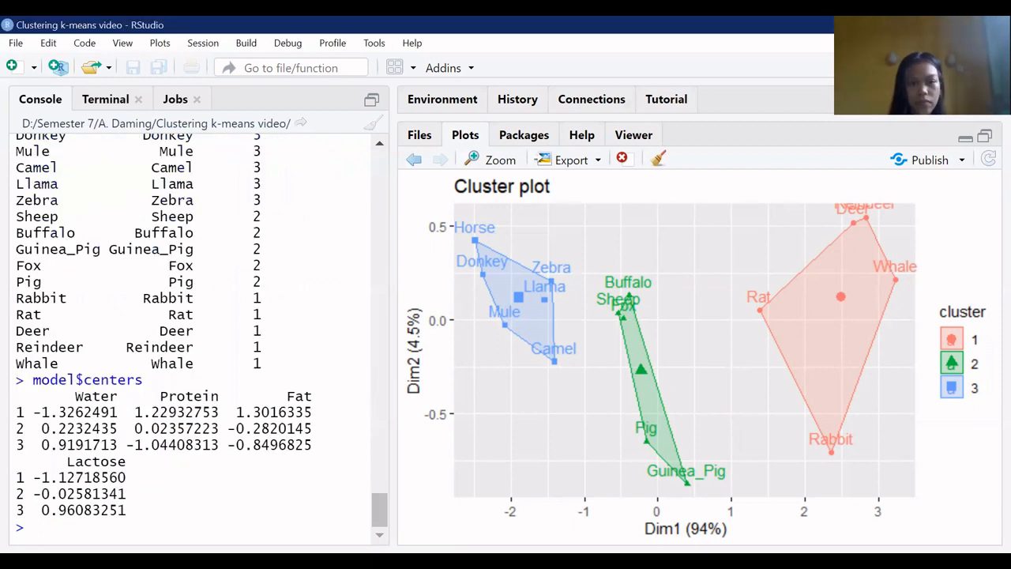
{"action": "key", "text": "alt+Tab"}
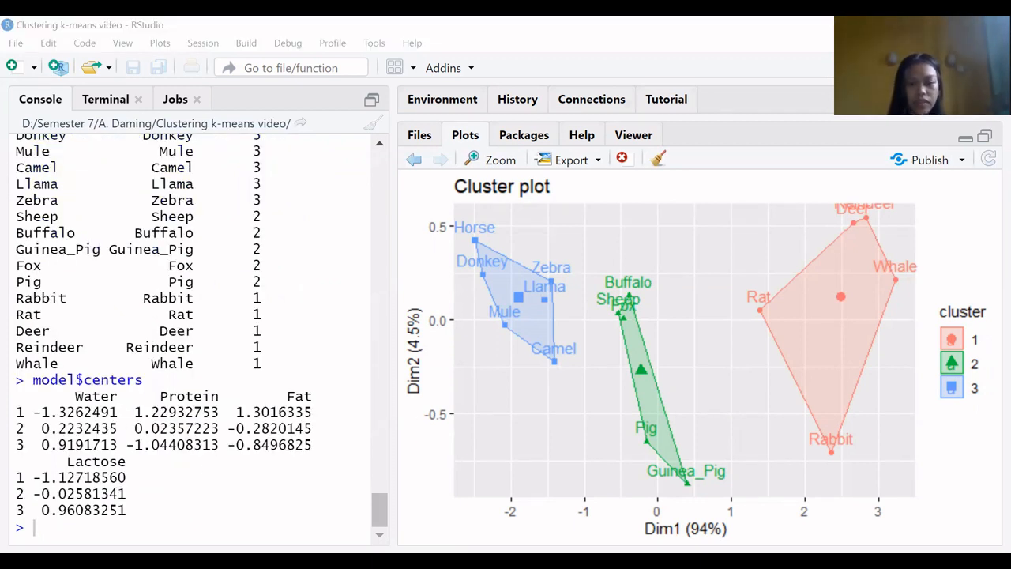
Step: Widen the console pane and review the printed cluster centers beside the cluster plot
{"action": "left_click_drag", "start_coordinate": [392, 332], "coordinate": [535, 332]}
{"action": "scroll", "coordinate": [326, 323], "scroll_direction": "up", "scroll_amount": 3}
{"action": "scroll", "coordinate": [326, 323], "scroll_direction": "down", "scroll_amount": 5}
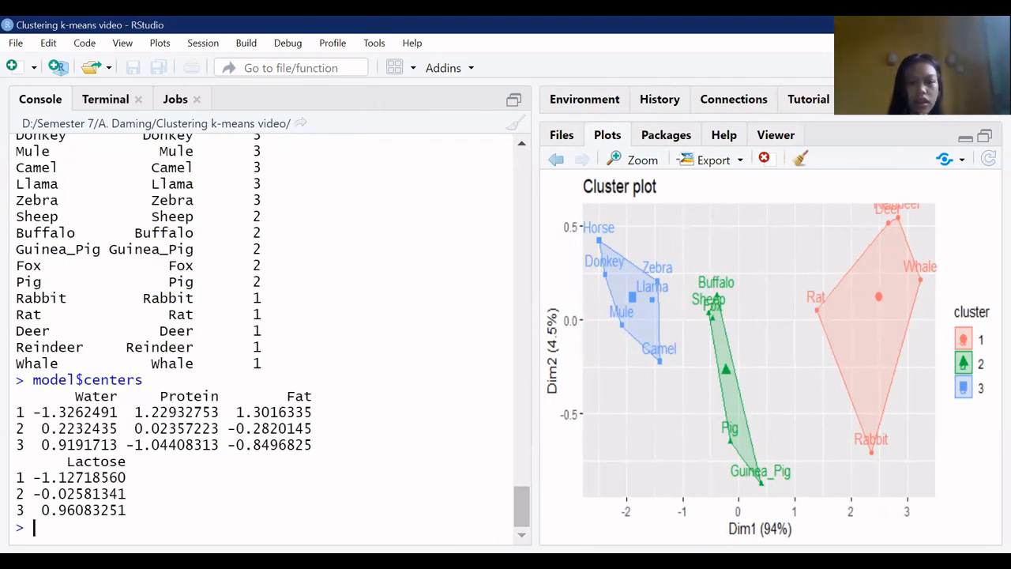
{"action": "key", "text": "alt+Tab"}
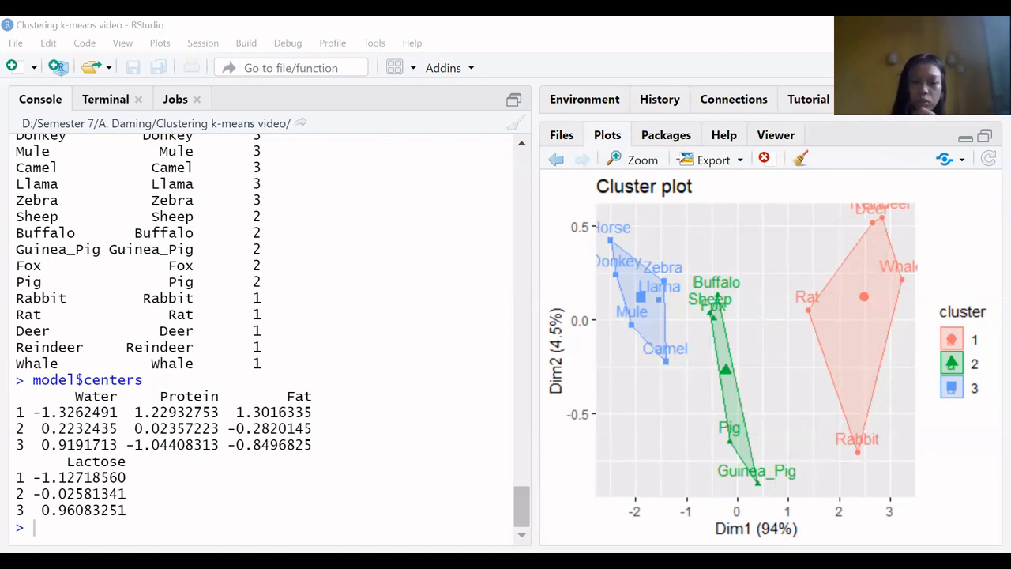
{"action": "left_click", "coordinate": [456, 377]}
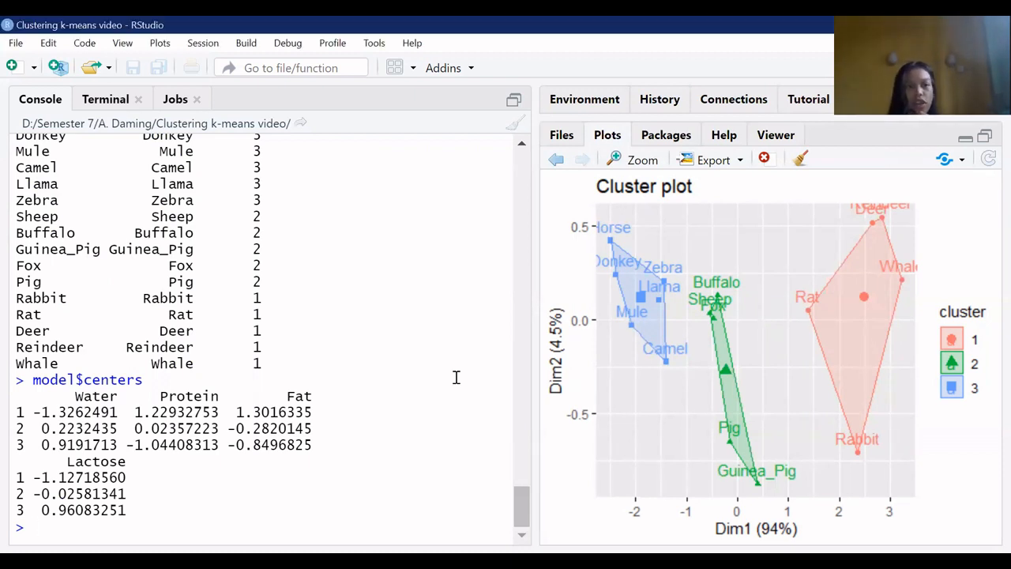